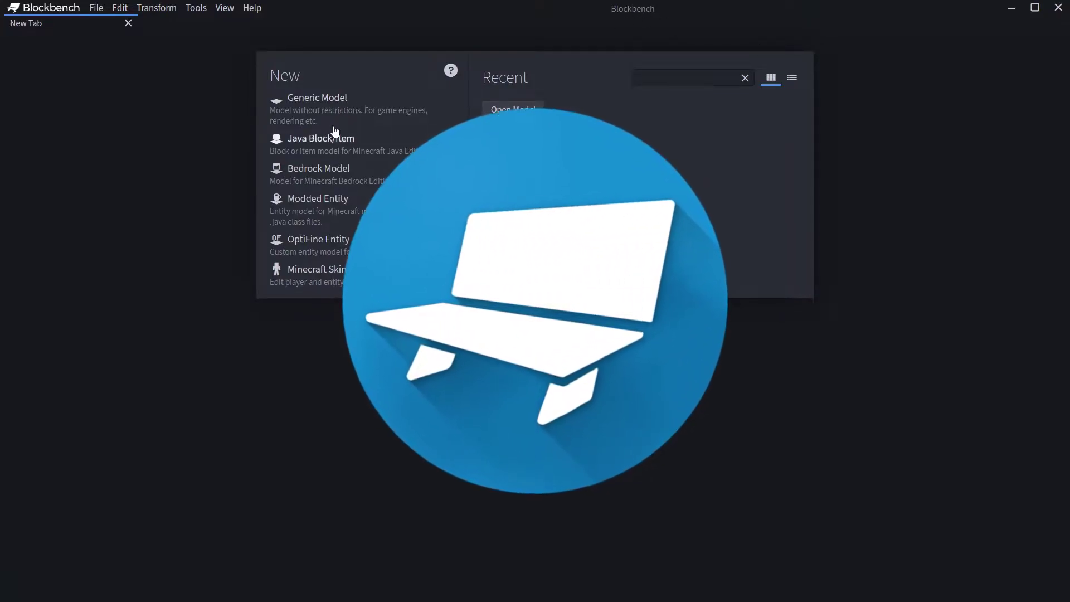
Create a Generic Model project with Box UV mapping and a 16 × 16 texture size.
left_click(96, 9)
mouse_move(155, 23)
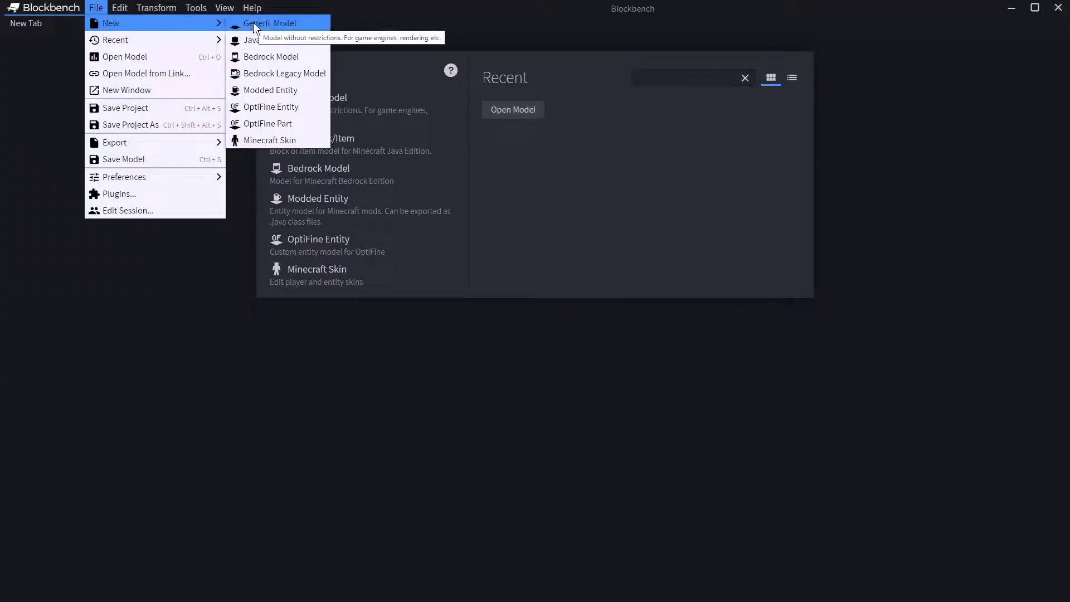
left_click(283, 29)
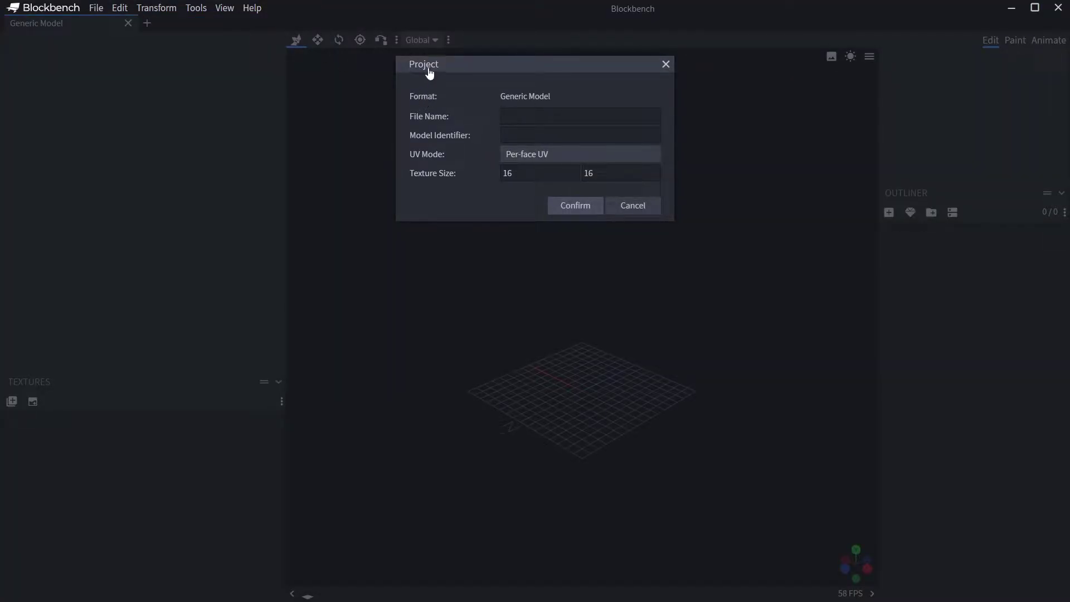
left_click(435, 118)
left_click(519, 154)
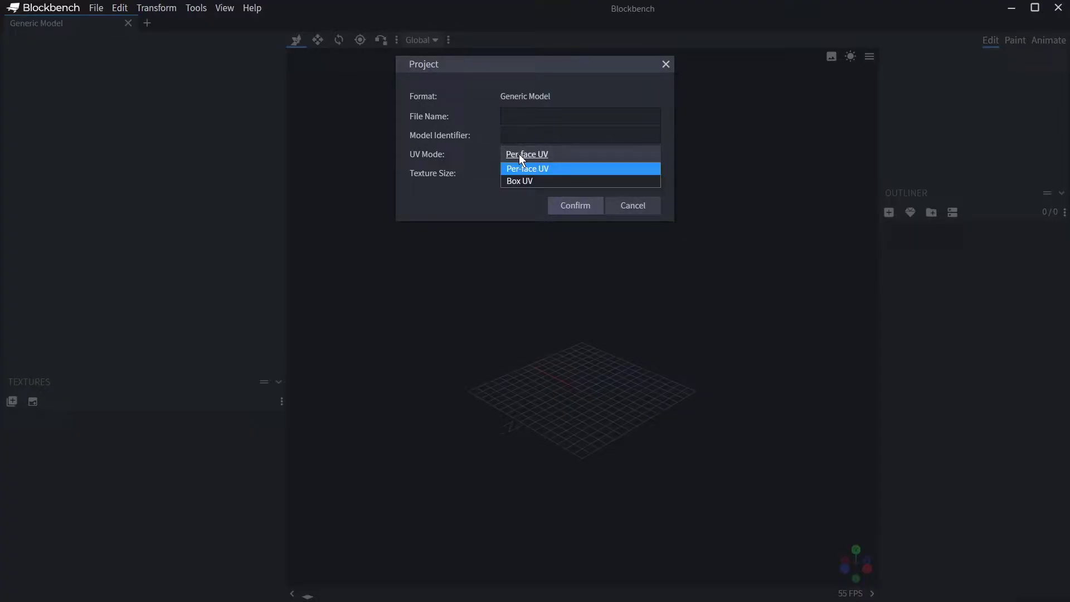
left_click(557, 180)
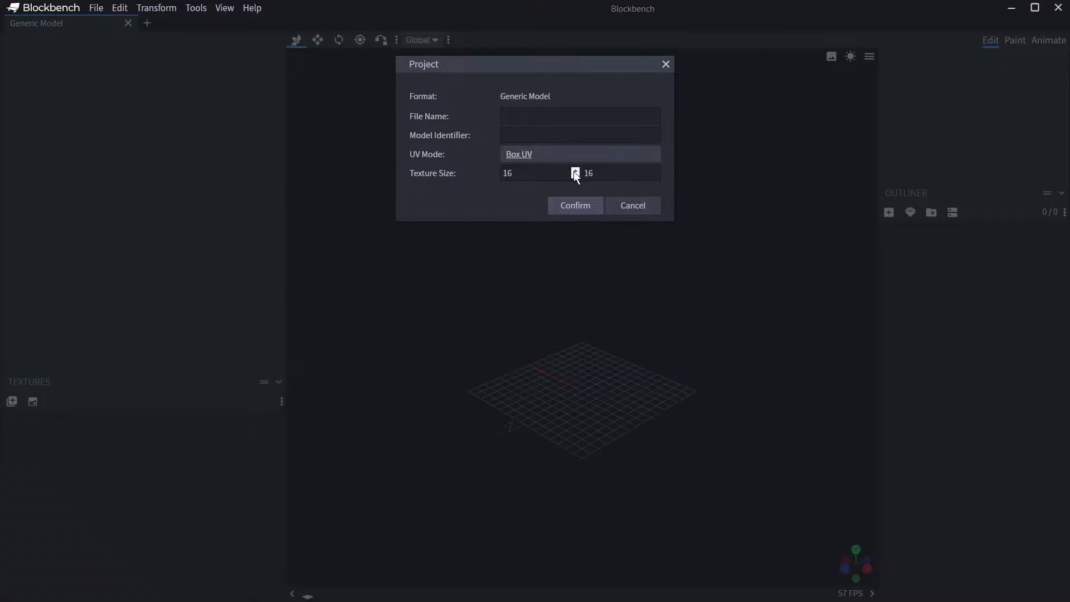
double_click(656, 172)
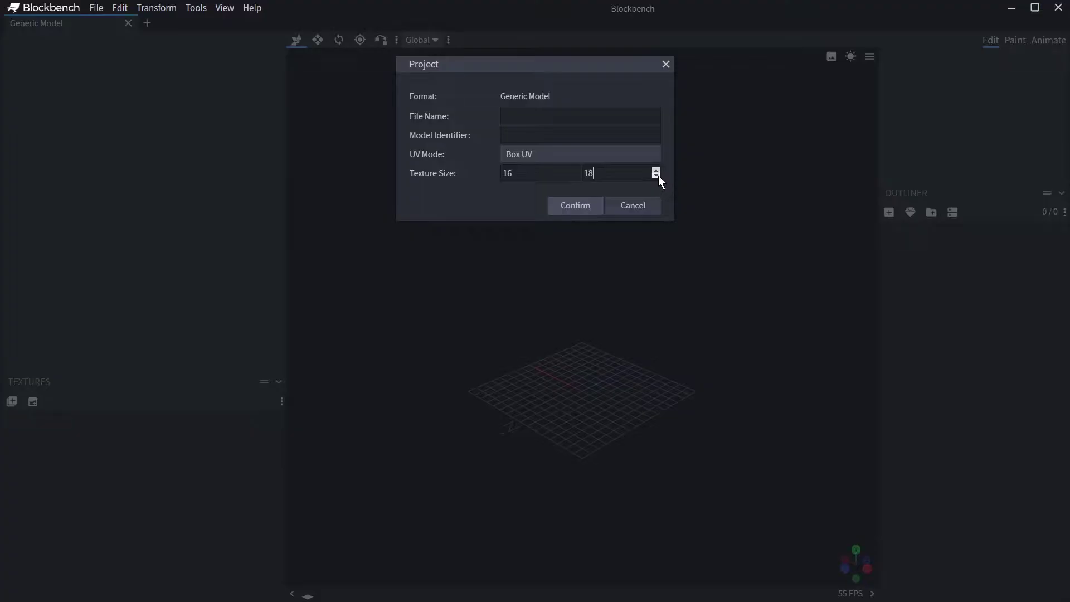
Confirm the project setup and load the Default (Mouse) keymap in Preferences > Keybindings.
left_click(571, 207)
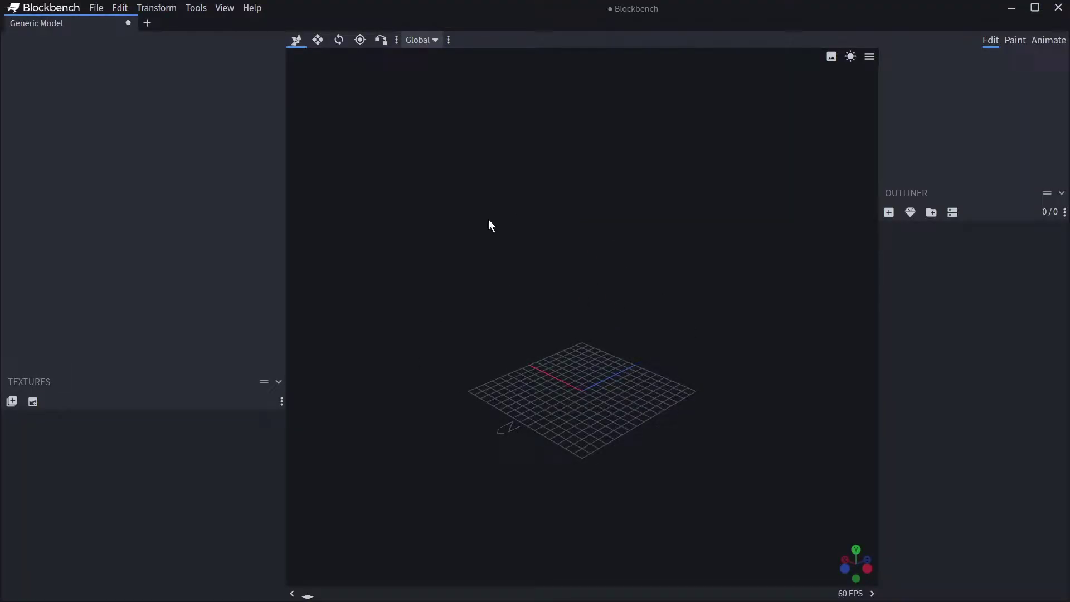
left_click(95, 8)
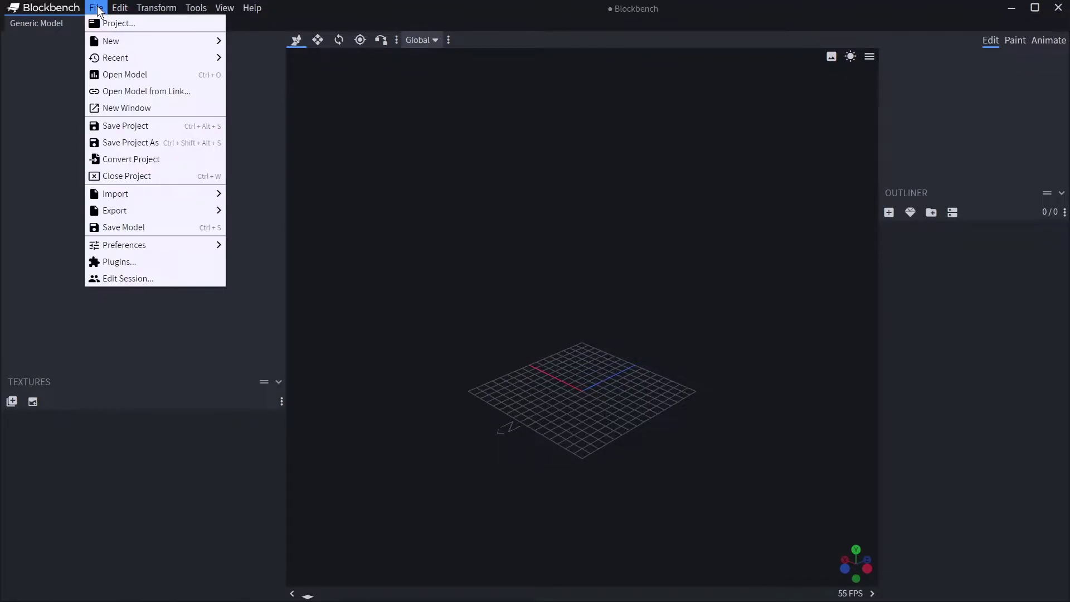
left_click(259, 259)
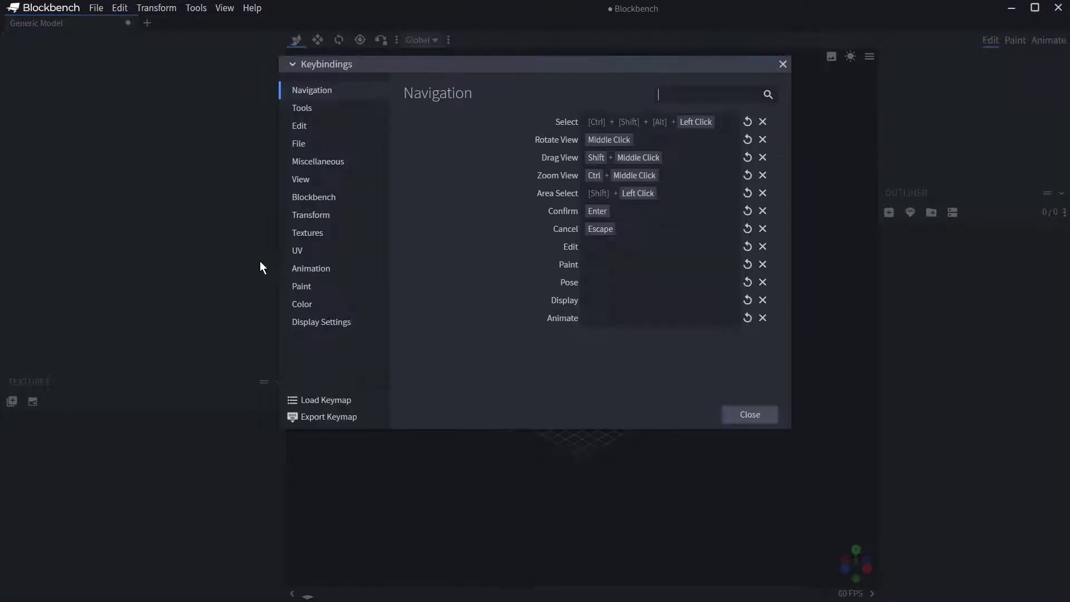
left_click(334, 400)
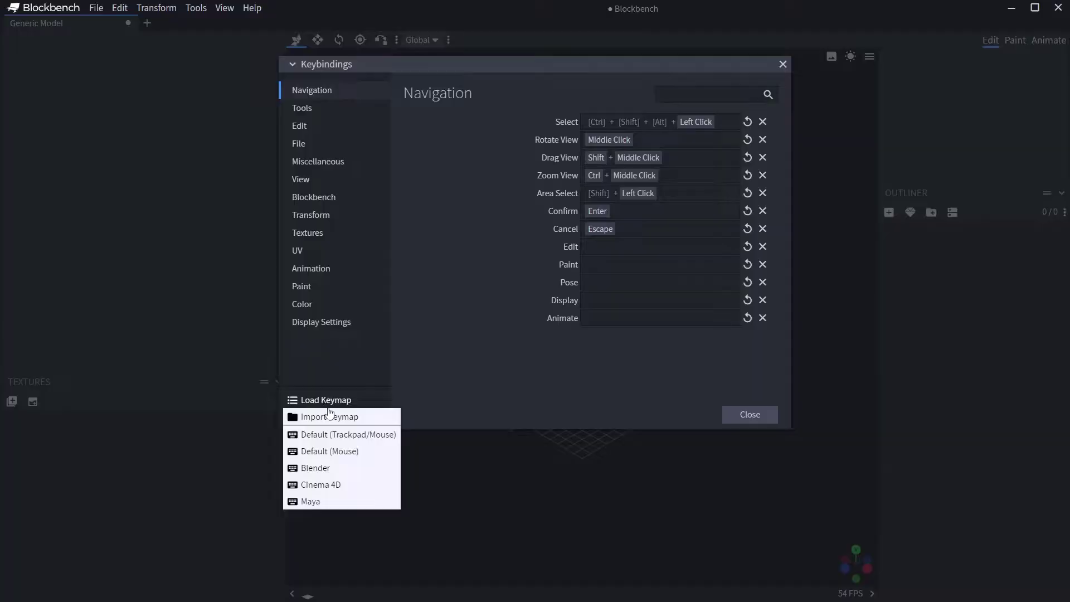
left_click(333, 450)
left_click(601, 293)
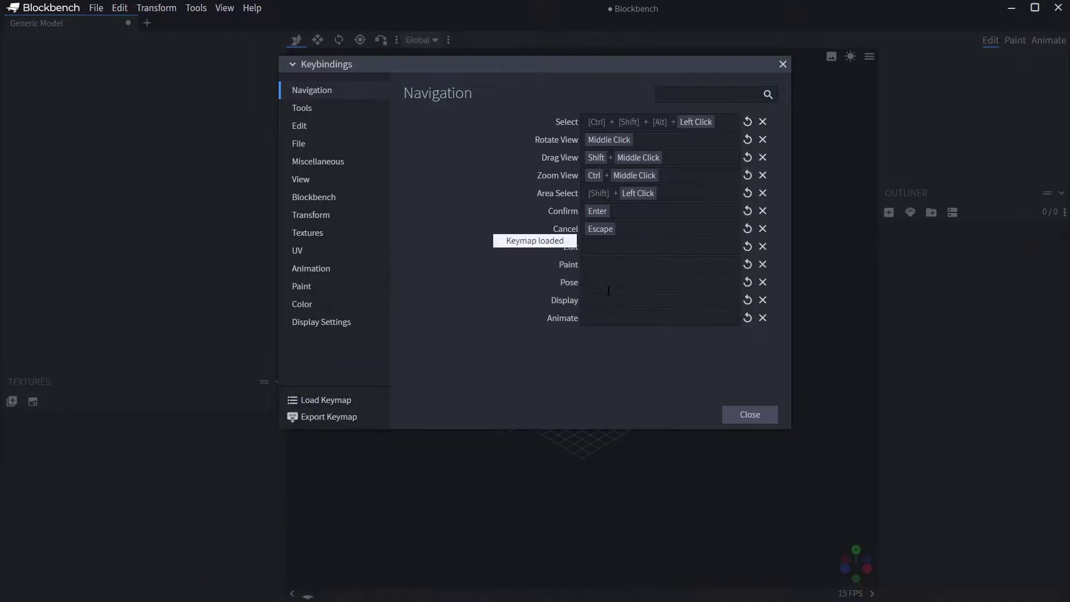
left_click(743, 418)
Orbit, zoom and pan the grid, try quad view, then return to a single perspective viewport.
mouse_move(580, 415)
middle_mouse_down()
mouse_move(716, 416)
mouse_move(616, 420)
mouse_move(572, 406)
mouse_move(727, 386)
mouse_move(553, 399)
mouse_move(596, 389)
middle_mouse_up()
scroll(514, 503, "up", 3)
scroll(563, 474, "up", 3)
middle_click_drag(563, 474, 607, 420, "shift")
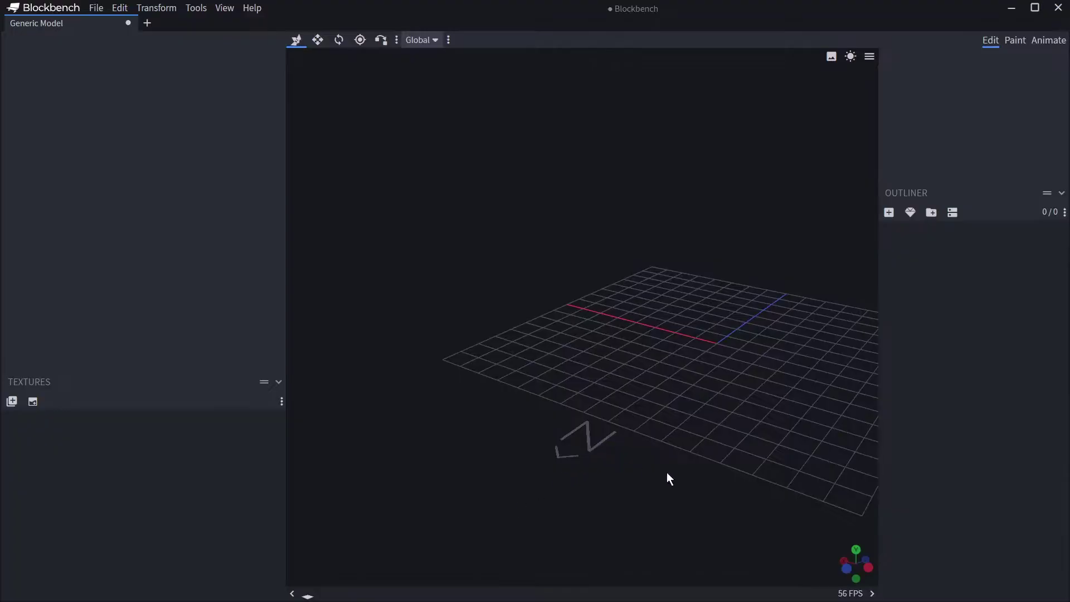
key("Tab")
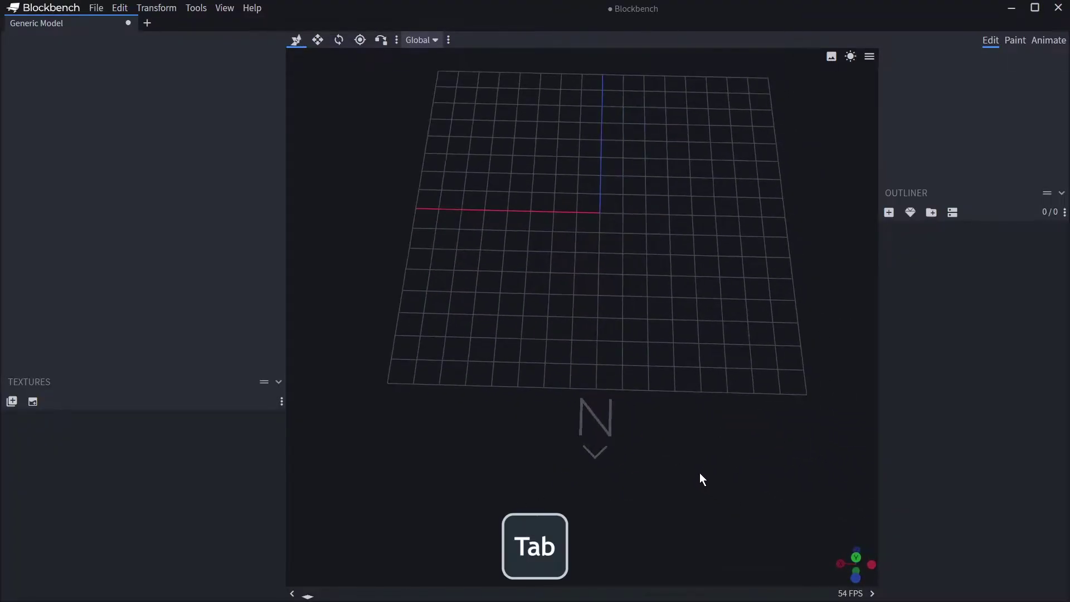
key("Tab")
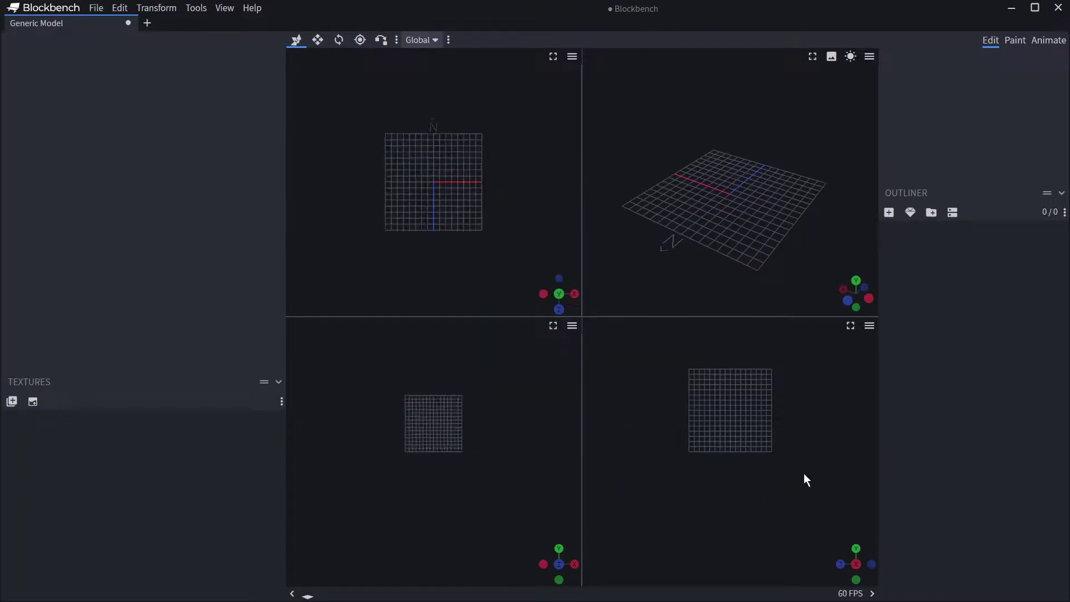
scroll(780, 472, "down", 1)
scroll(737, 471, "up", 1)
scroll(472, 413, "up", 1)
scroll(425, 234, "up", 1)
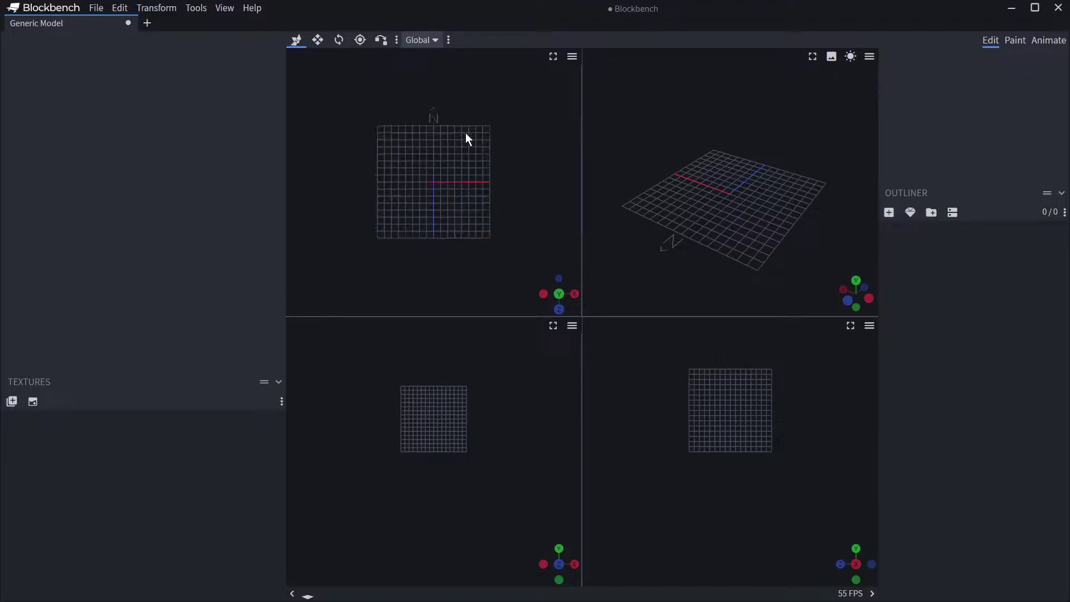
left_click(552, 325)
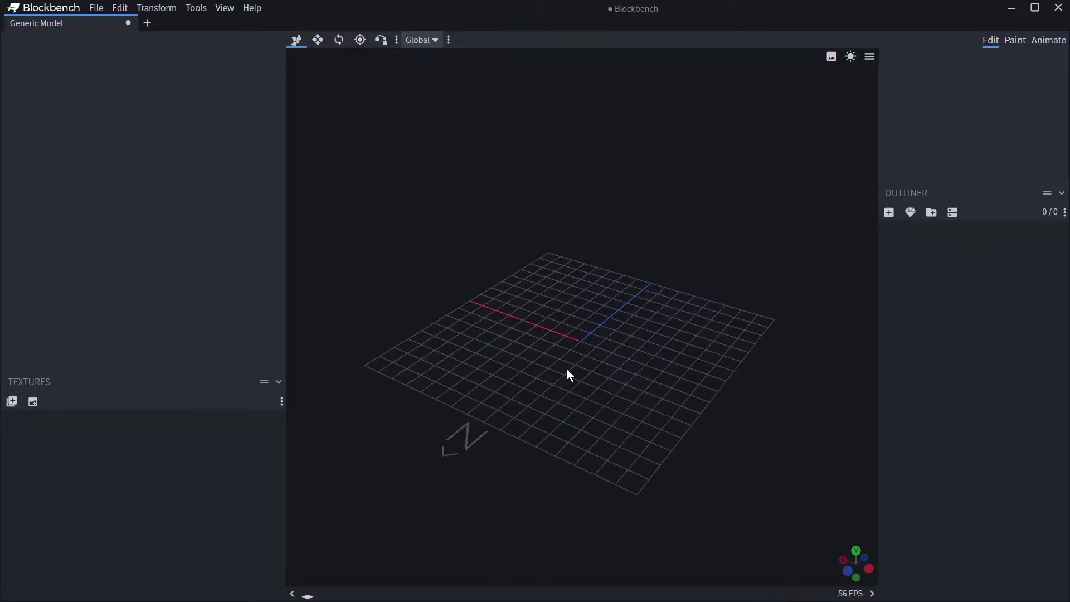
Add a cube from the Outliner and rename it 'new'.
left_click_drag(566, 371, 583, 354)
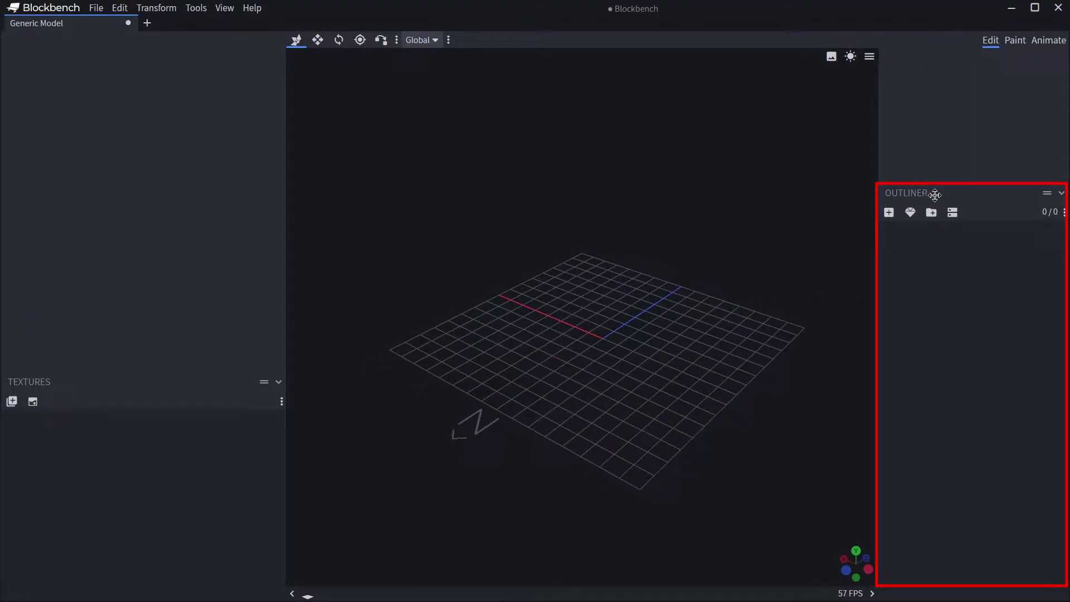
left_click(889, 213)
left_click(852, 371)
left_click_drag(851, 371, 709, 353)
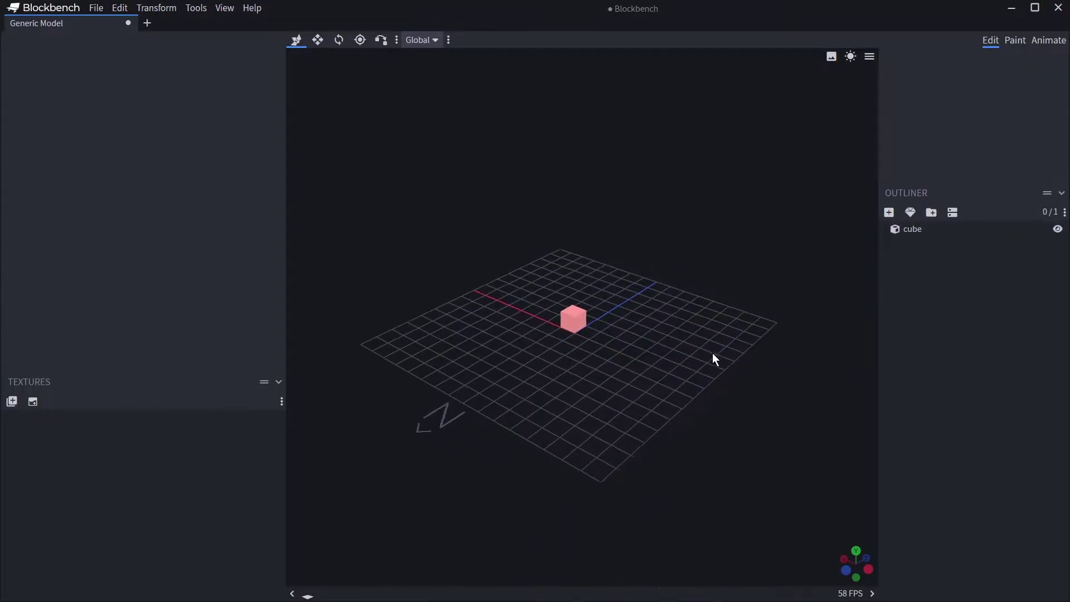
left_click(591, 326)
double_click(914, 229)
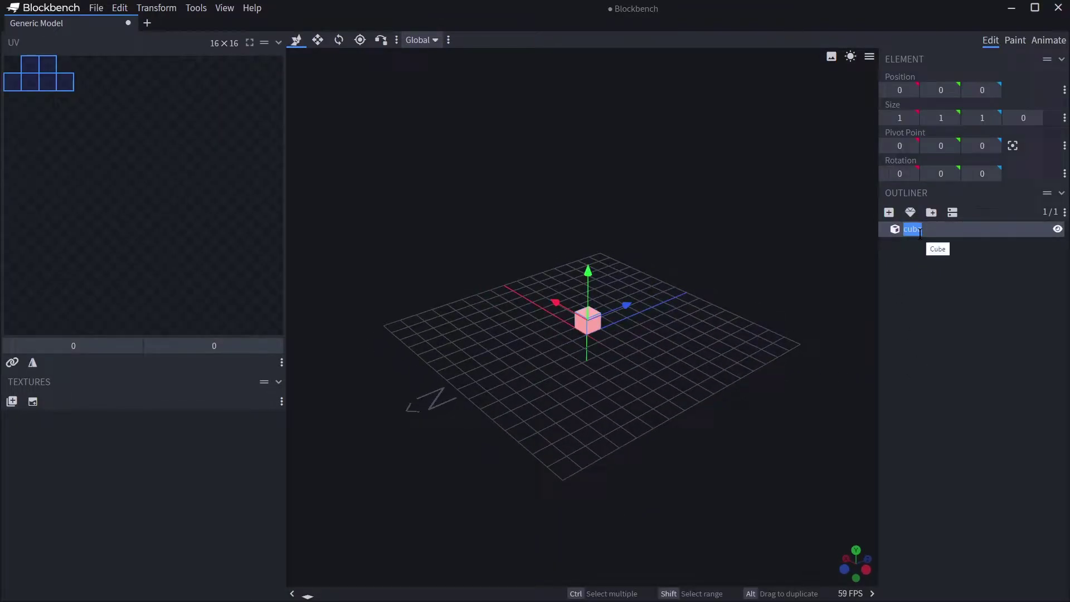
type("new")
key("Return")
left_click(683, 330)
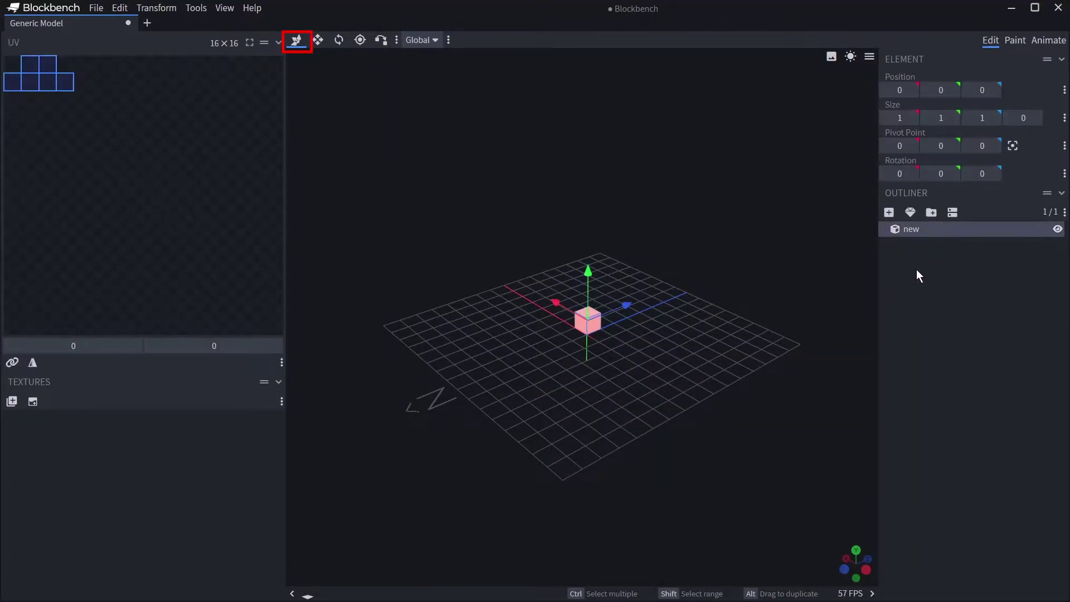
Try moving the cube along X, Y and Z, then undo it back to the origin.
left_click_drag(556, 302, 560, 312)
key("v")
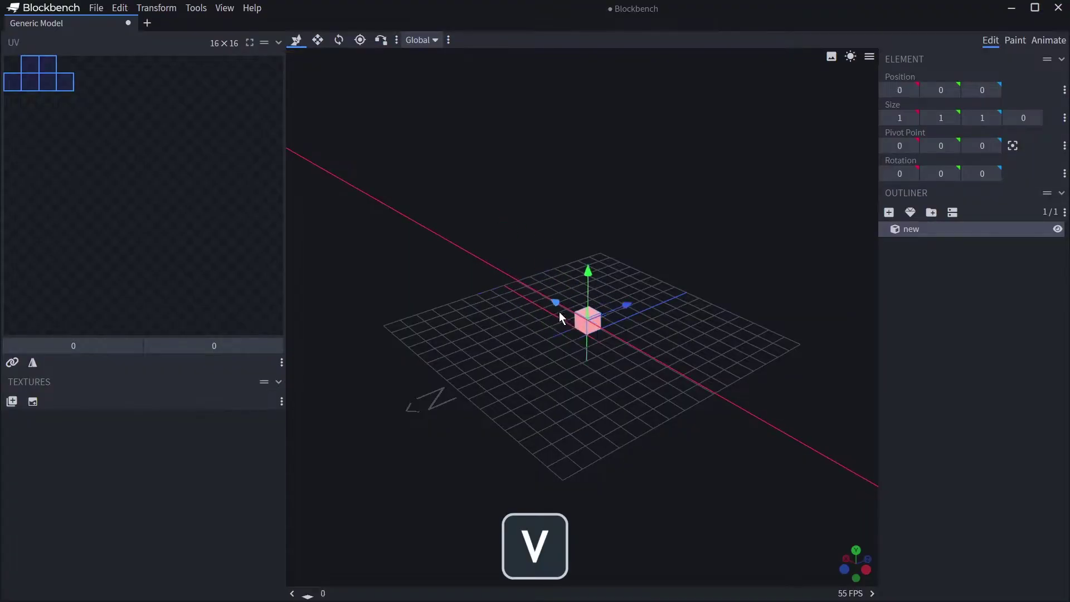
mouse_move(587, 271)
left_mouse_down()
mouse_move(665, 296)
mouse_move(605, 318)
mouse_move(616, 310)
mouse_move(608, 291)
left_mouse_up()
mouse_move(557, 319)
left_mouse_down()
mouse_move(589, 353)
mouse_move(624, 336)
mouse_move(600, 342)
mouse_move(683, 339)
mouse_move(341, 599)
left_mouse_up()
mouse_move(708, 334)
left_mouse_down()
mouse_move(663, 350)
mouse_move(672, 355)
left_mouse_up()
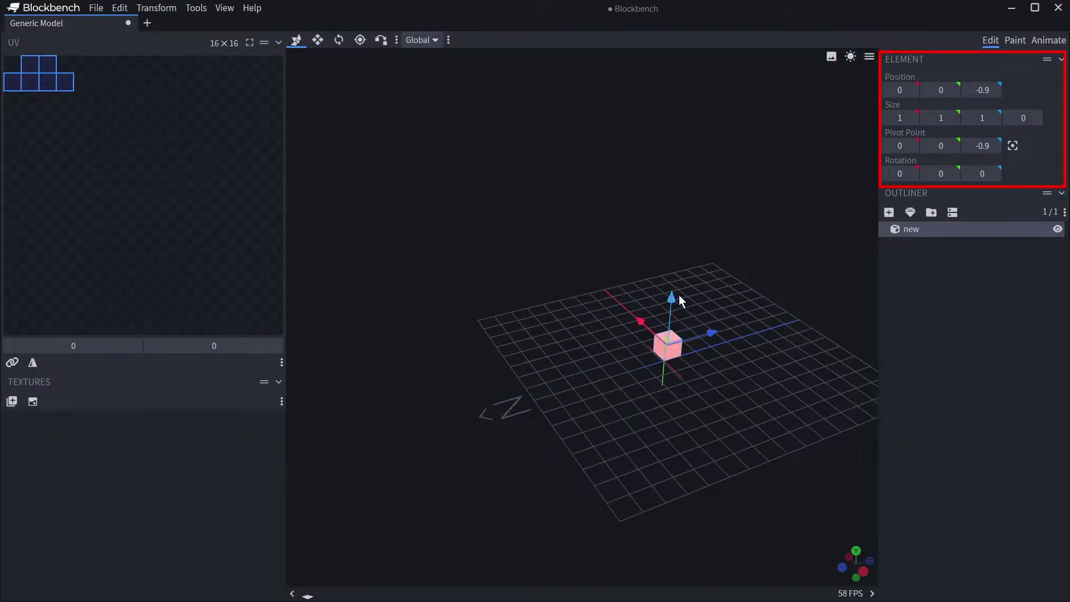
left_click_drag(900, 91, 886, 90)
key("ctrl+z")
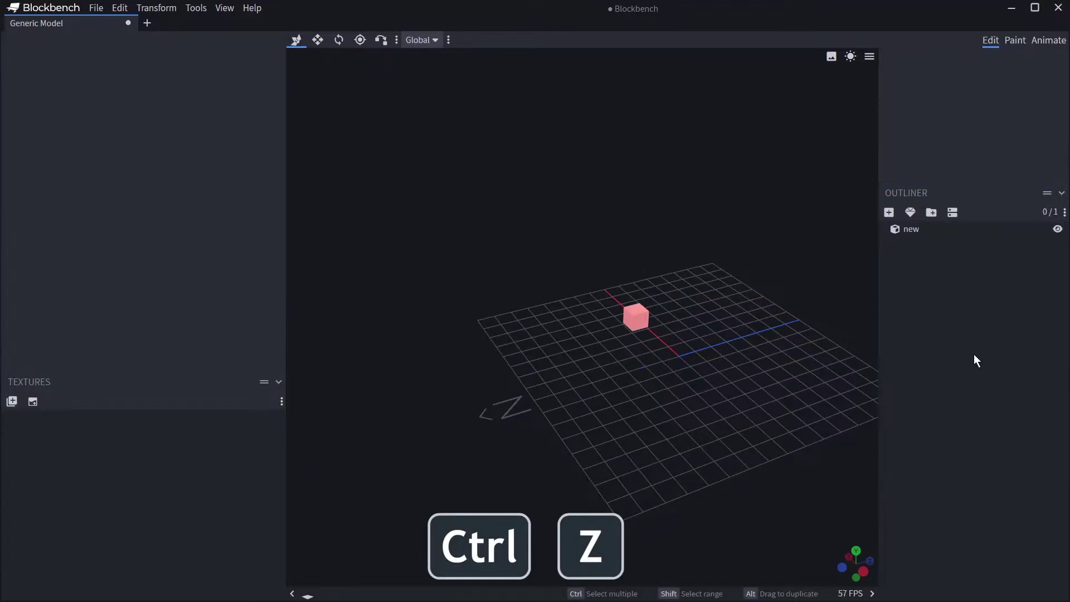
key("ctrl+z")
left_click(666, 348)
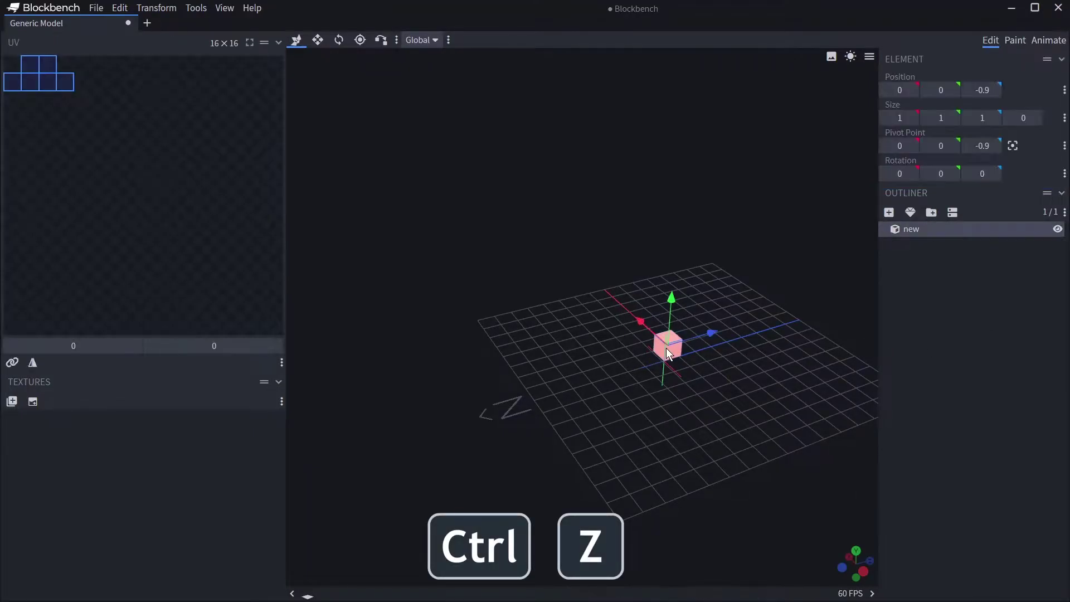
key("ctrl+z")
Resize the cube to 8 wide, 16 tall and 8 deep.
left_click(319, 41)
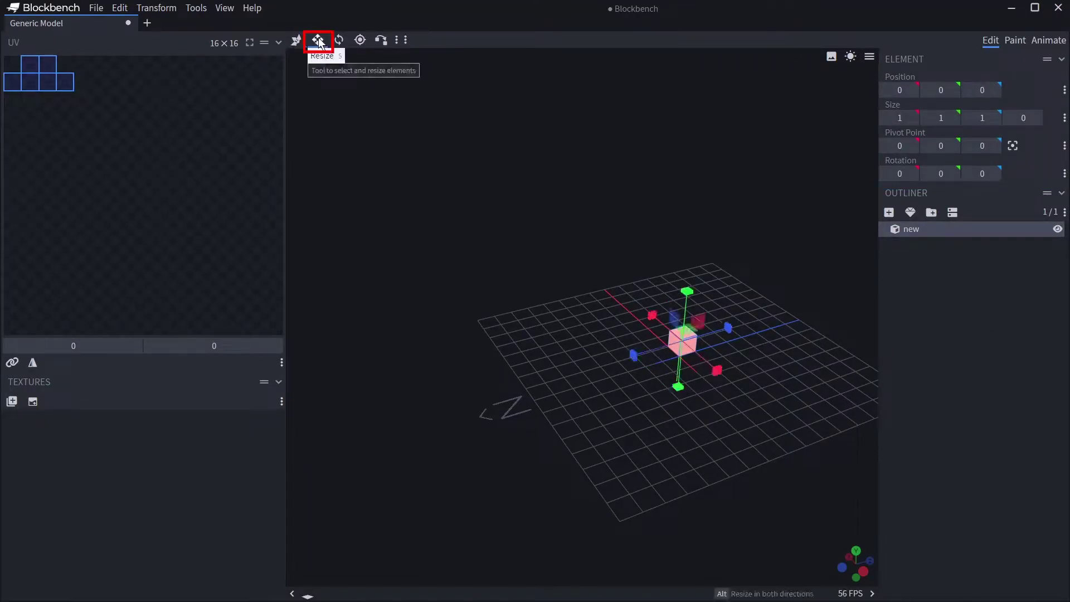
mouse_move(703, 277)
left_mouse_down()
mouse_move(648, 286)
mouse_move(684, 286)
mouse_move(666, 300)
left_mouse_up()
key("s")
scroll(666, 301, "down", 3)
mouse_move(600, 292)
left_mouse_down()
mouse_move(583, 55)
mouse_move(556, 4)
left_mouse_up()
right_click_drag(591, 89, 596, 236)
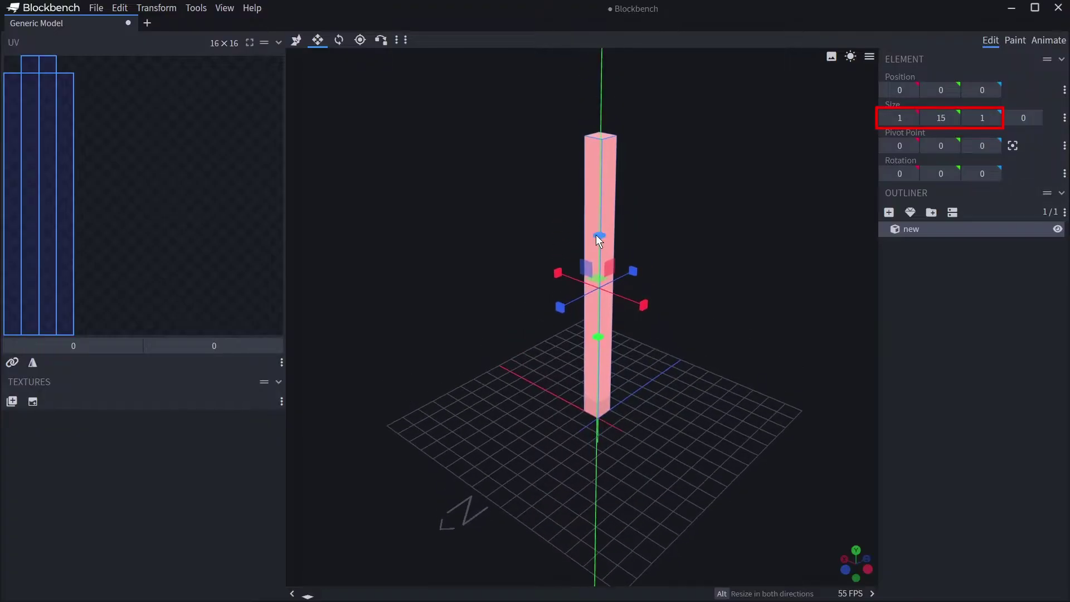
left_click_drag(596, 237, 475, 237)
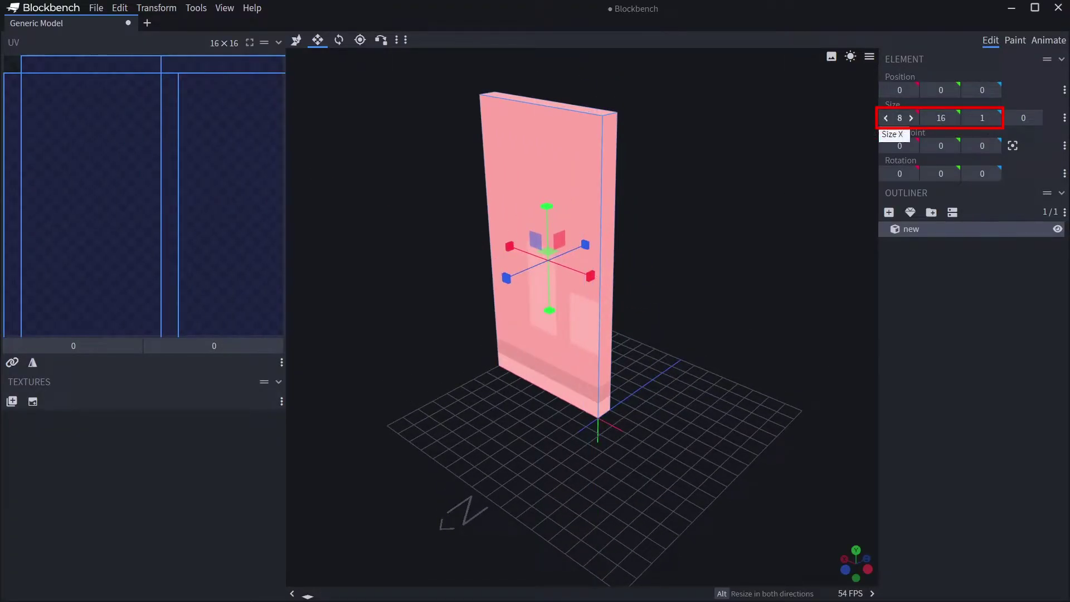
left_click_drag(981, 118, 997, 119)
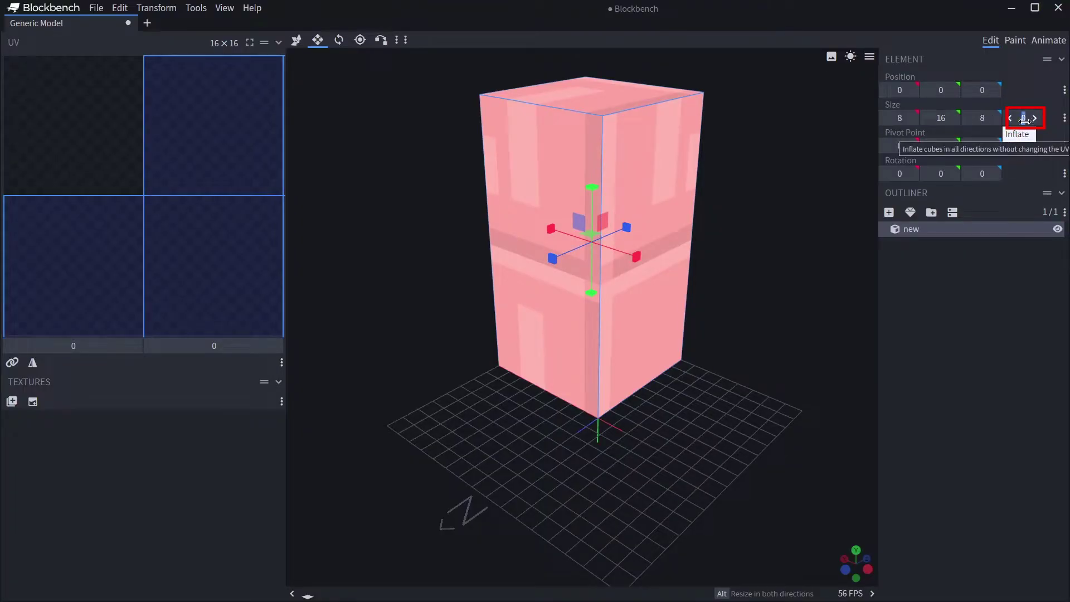
Try inflating the cube to several amounts, then set Inflate back to 0.
left_click_drag(1024, 120, 1037, 119)
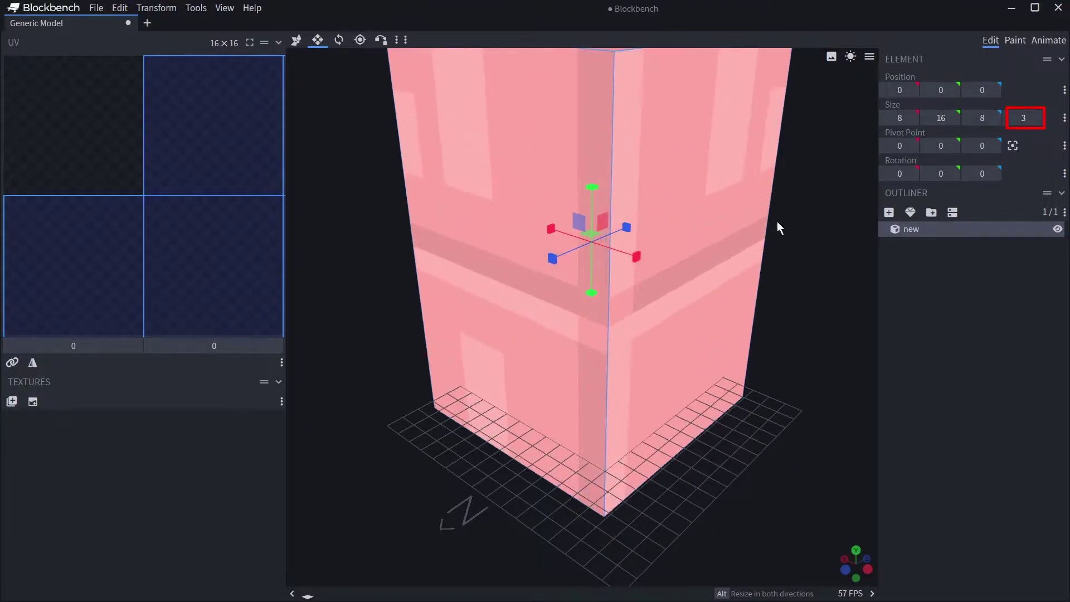
scroll(774, 231, "down", 3)
left_click(1008, 119)
left_click(1008, 118)
left_click(1008, 118)
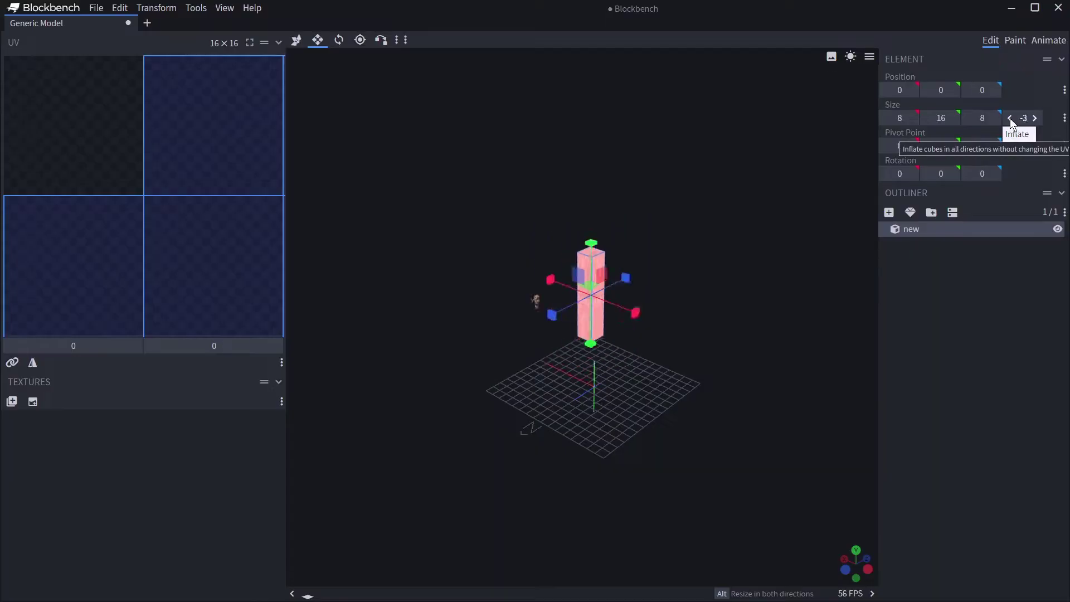
left_click(1035, 119)
scroll(788, 362, "up", 5)
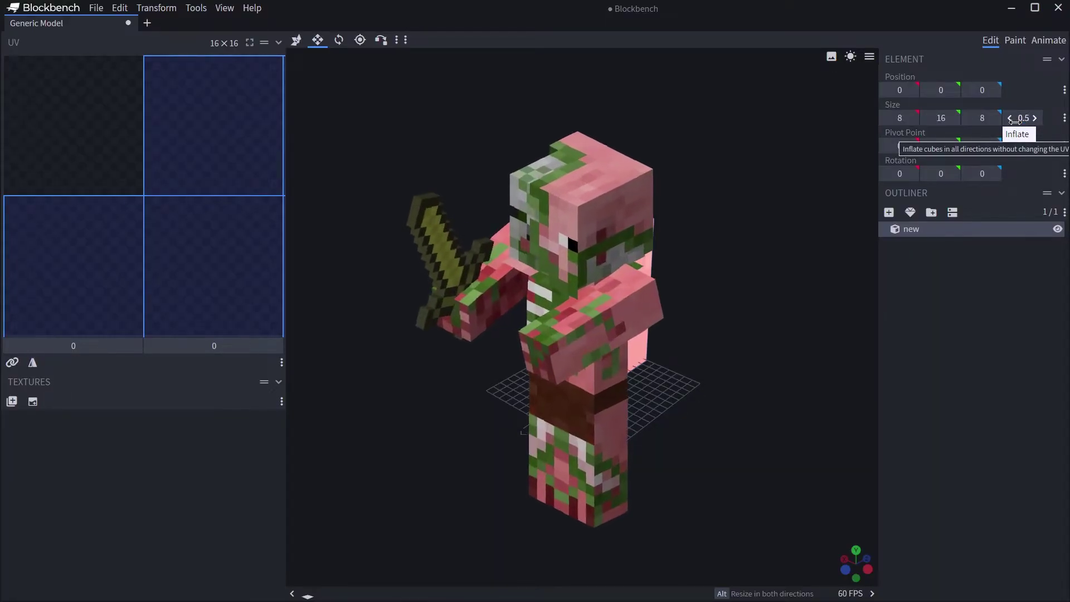
left_click(789, 362)
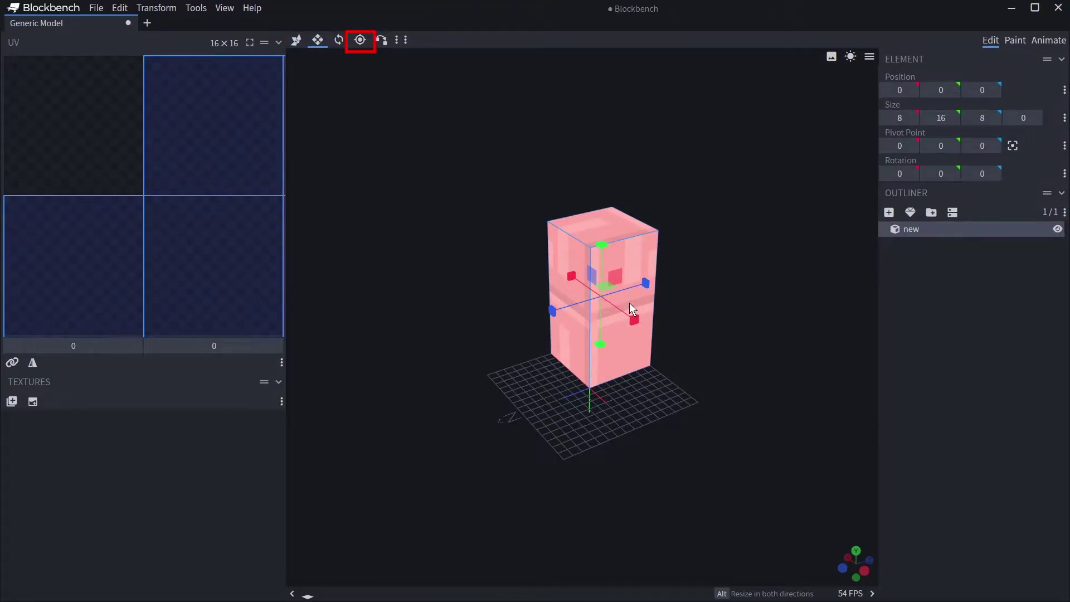
Drag the cube's pivot point to trial positions with the Pivot tool.
left_click(359, 40)
left_click_drag(613, 390, 680, 426)
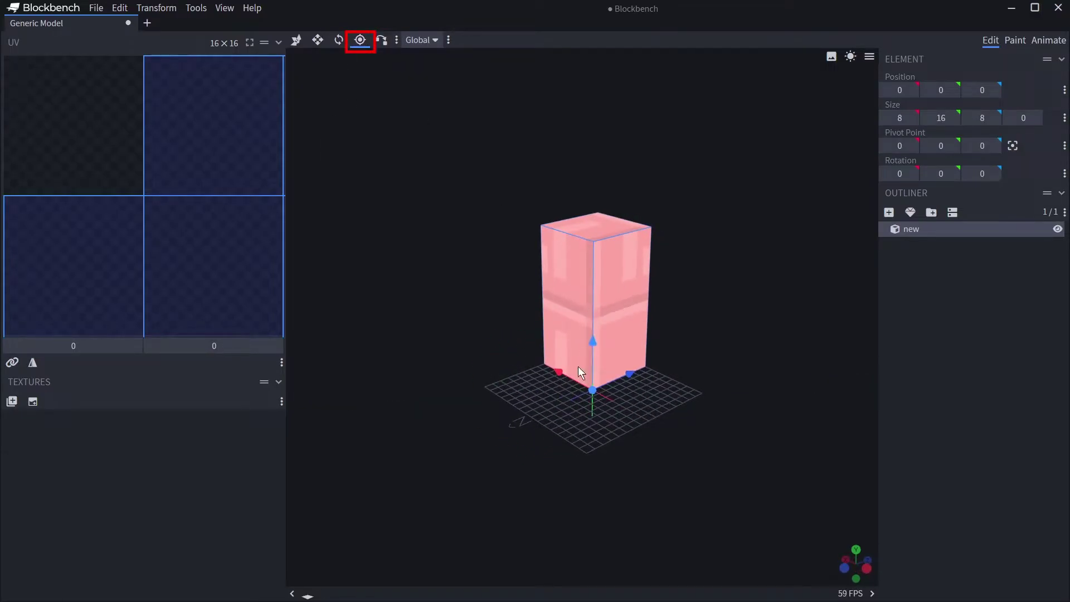
key("p")
mouse_move(575, 371)
left_mouse_down()
mouse_move(560, 383)
mouse_move(758, 266)
left_mouse_up()
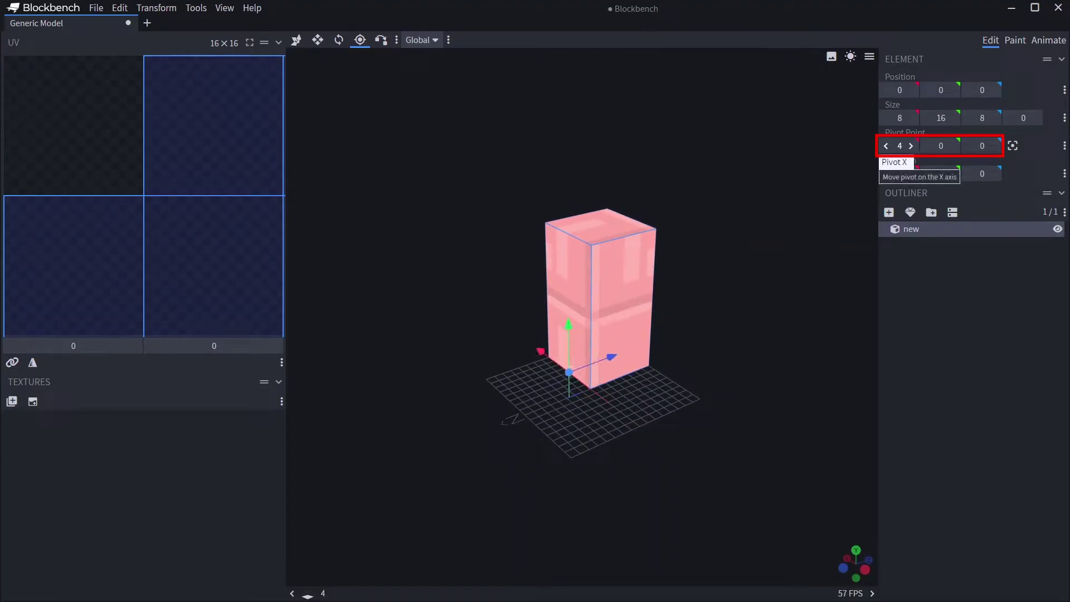
Center the cube's pivot and test rotations on X and Y, undoing the Y spin.
left_click(1012, 147)
left_click_drag(687, 295, 673, 292)
mouse_move(826, 293)
left_mouse_down()
mouse_move(826, 375)
mouse_move(800, 411)
mouse_move(737, 315)
left_mouse_up()
key("r")
key("r")
mouse_move(566, 283)
left_mouse_down()
mouse_move(585, 333)
mouse_move(584, 276)
left_mouse_up()
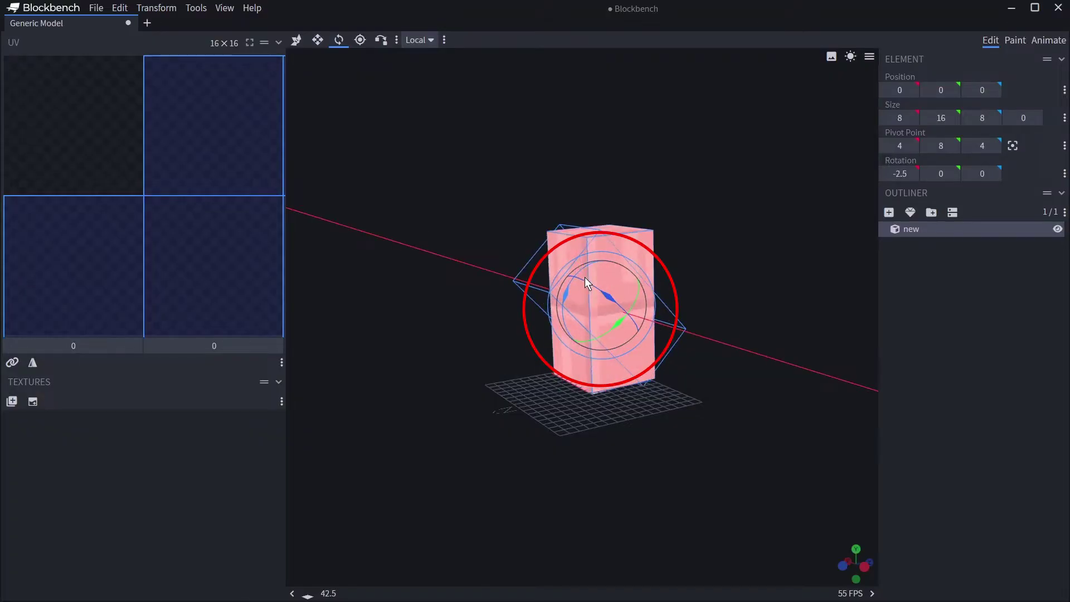
mouse_move(626, 306)
left_mouse_down()
mouse_move(574, 316)
mouse_move(603, 310)
mouse_move(570, 299)
mouse_move(564, 308)
mouse_move(561, 333)
mouse_move(592, 372)
mouse_move(674, 364)
mouse_move(671, 247)
mouse_move(570, 241)
mouse_move(594, 278)
mouse_move(617, 264)
mouse_move(718, 336)
mouse_move(684, 329)
left_mouse_up()
key("ctrl+z")
key("ctrl+z")
key("ctrl+z")
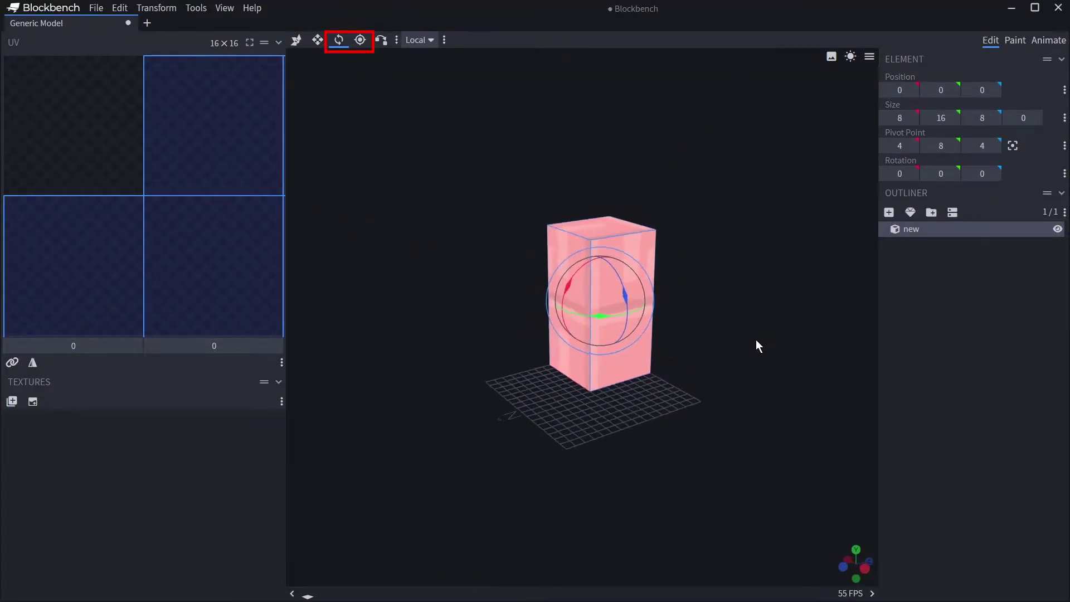
Tilt the cube to -35° on X and move it off the grid centre.
key("p")
key("r")
left_click_drag(593, 282, 369, 78)
key("v")
left_click_drag(640, 292, 560, 302)
Slide the cube along X, switch transform space to Global, and undo a stray pivot move.
left_click_drag(490, 298, 480, 290)
left_click(361, 41)
left_click(419, 40)
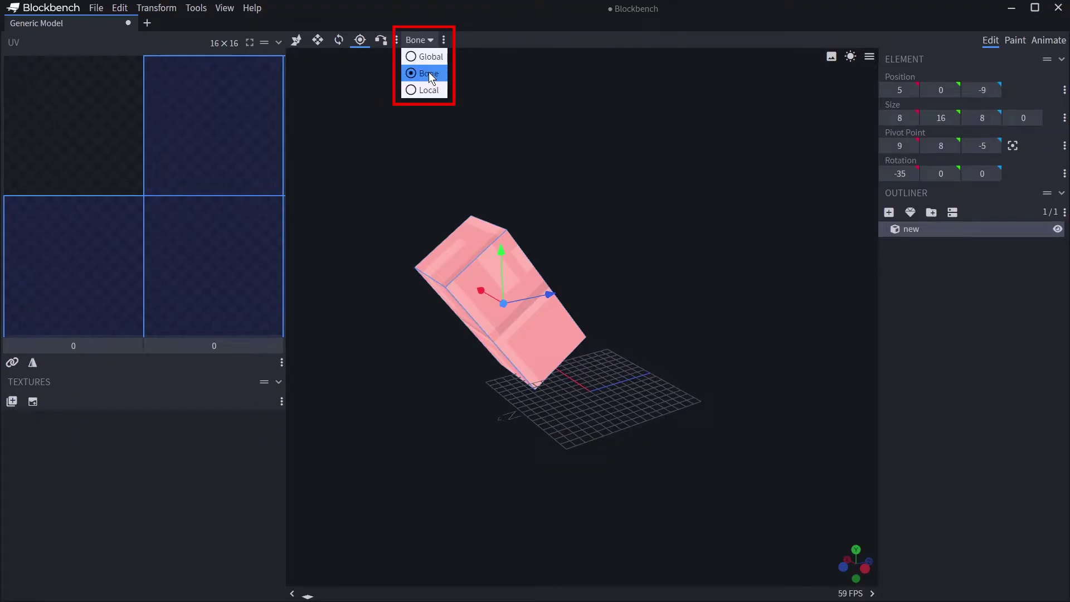
left_click(427, 58)
left_click(425, 58)
left_click_drag(487, 273, 485, 218)
key("ctrl+z")
Set transform space to Local and slide the cube along its own tilted axis.
left_click(296, 40)
left_click(421, 41)
left_click(429, 89)
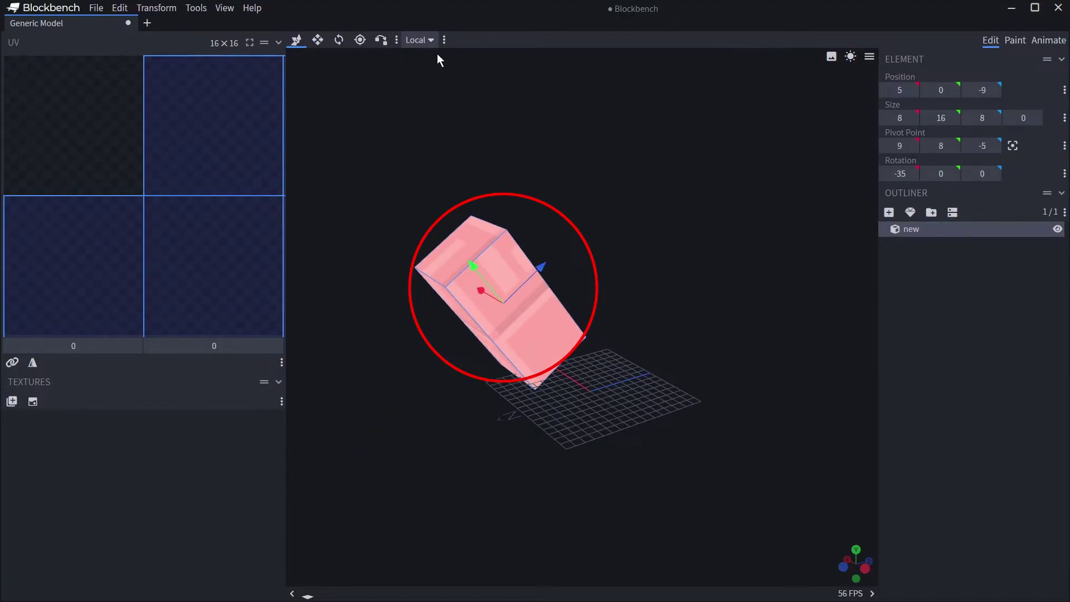
left_click(422, 41)
left_click(425, 92)
mouse_move(531, 273)
left_mouse_down()
mouse_move(591, 234)
mouse_move(476, 270)
mouse_move(480, 279)
mouse_move(589, 234)
mouse_move(540, 281)
left_mouse_up()
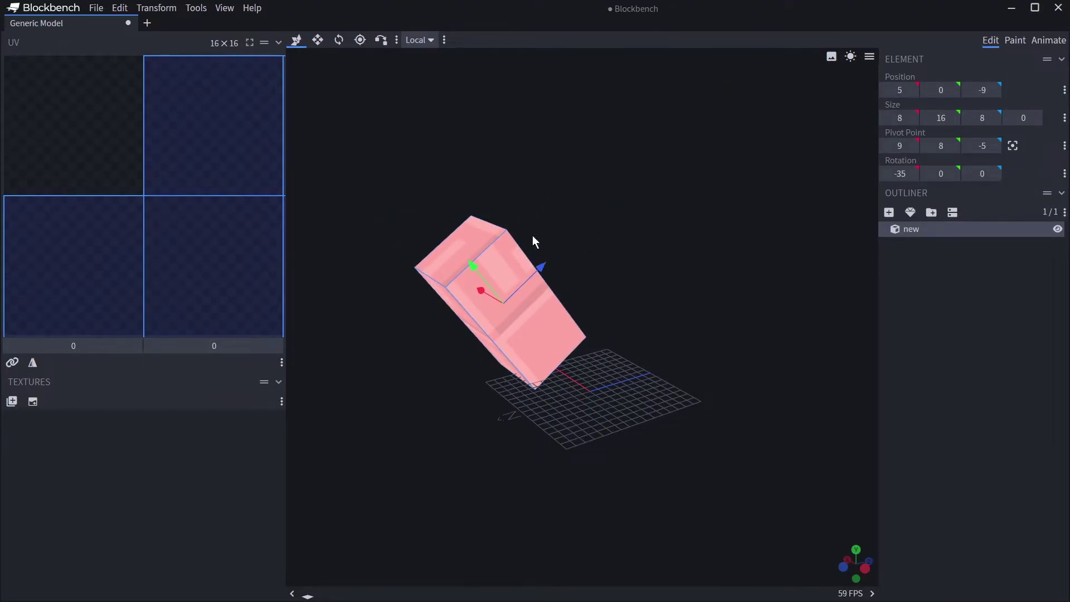
Test rotating the cube in Bone transform space, then return to Local.
left_click(338, 40)
left_click(419, 40)
left_click(418, 75)
left_click_drag(523, 298, 526, 289)
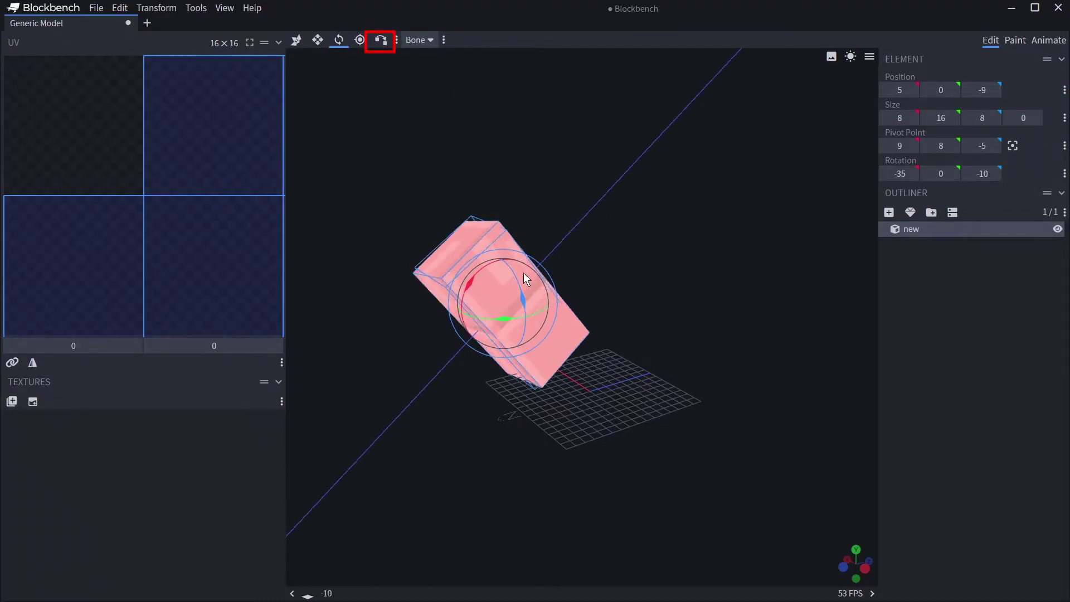
left_click(425, 41)
left_click(417, 89)
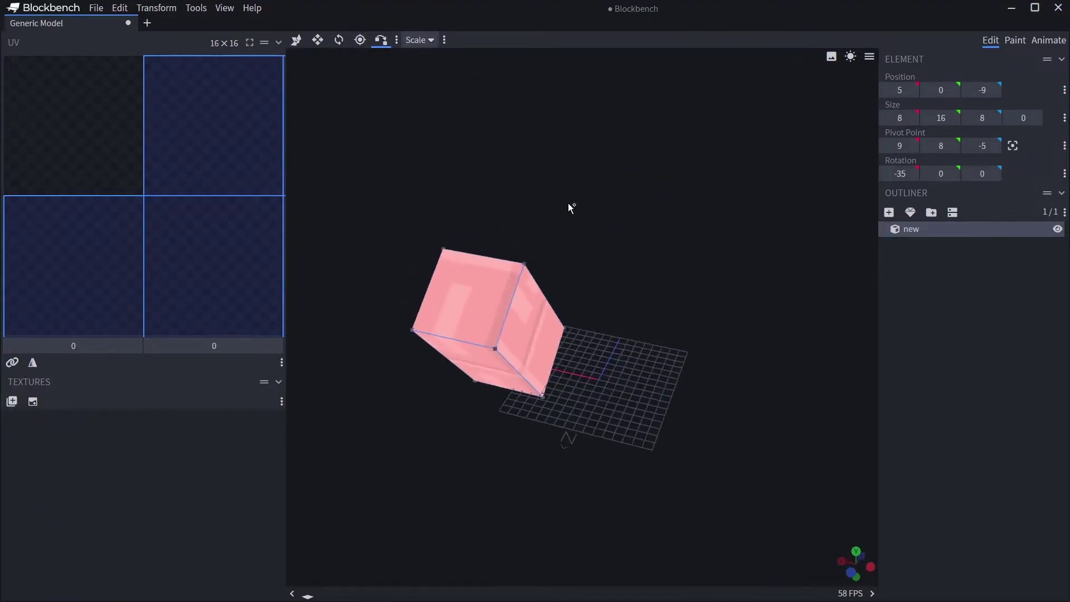
left_click_drag(569, 208, 613, 234)
Duplicate the cube, move the copy right, and try a vertex-snap move, then undo it.
key("v")
key("ctrl+d")
mouse_move(524, 296)
left_mouse_down()
mouse_move(546, 294)
mouse_move(517, 284)
left_mouse_up()
left_click(546, 294)
left_click(380, 40)
scroll(585, 322, "up", 2)
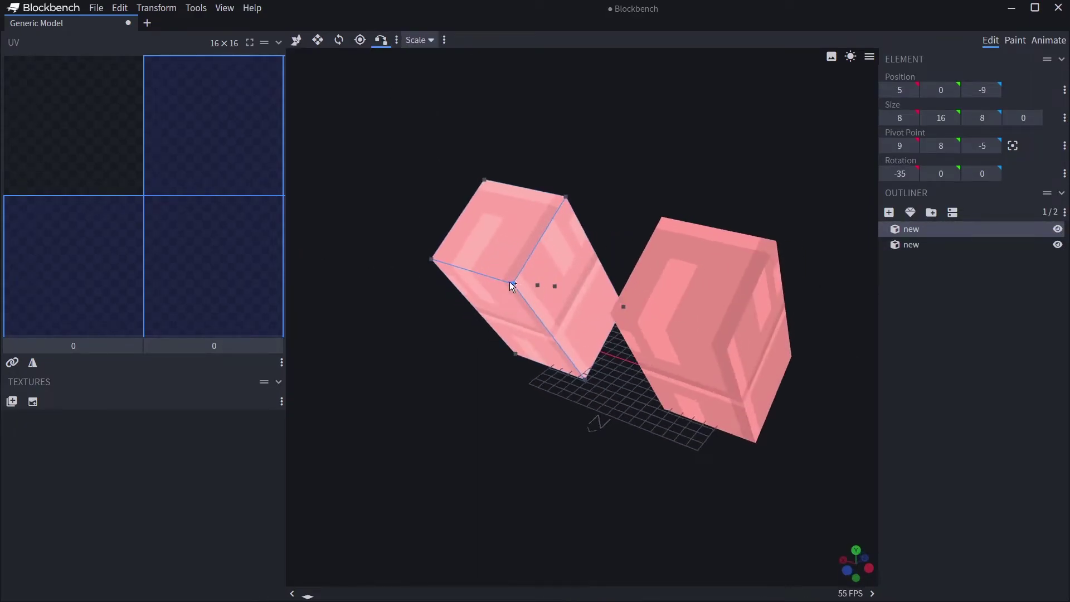
left_click(419, 40)
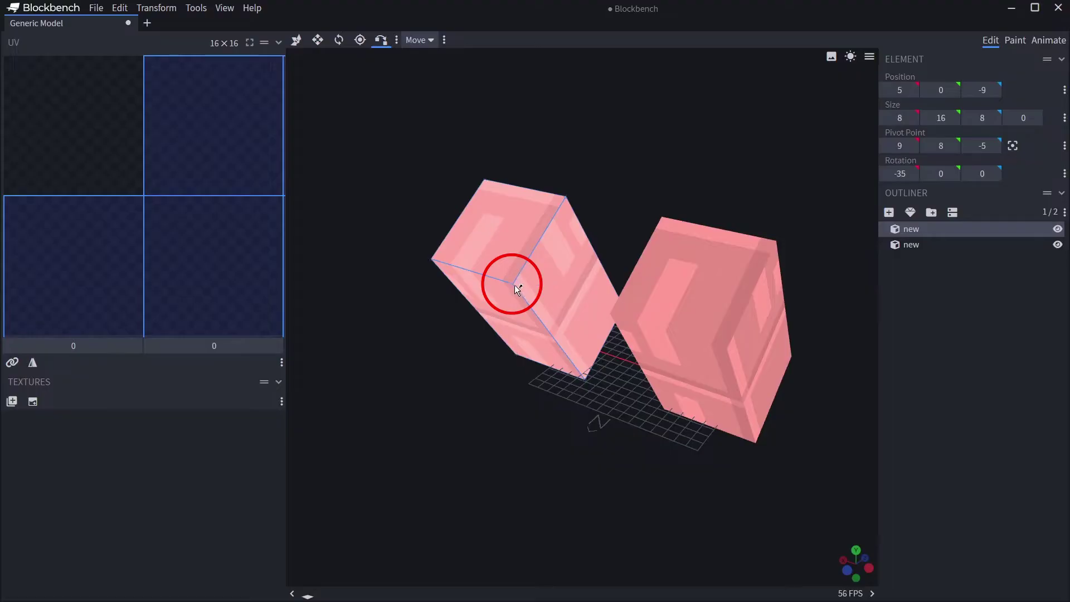
left_click(637, 309)
left_click(611, 312)
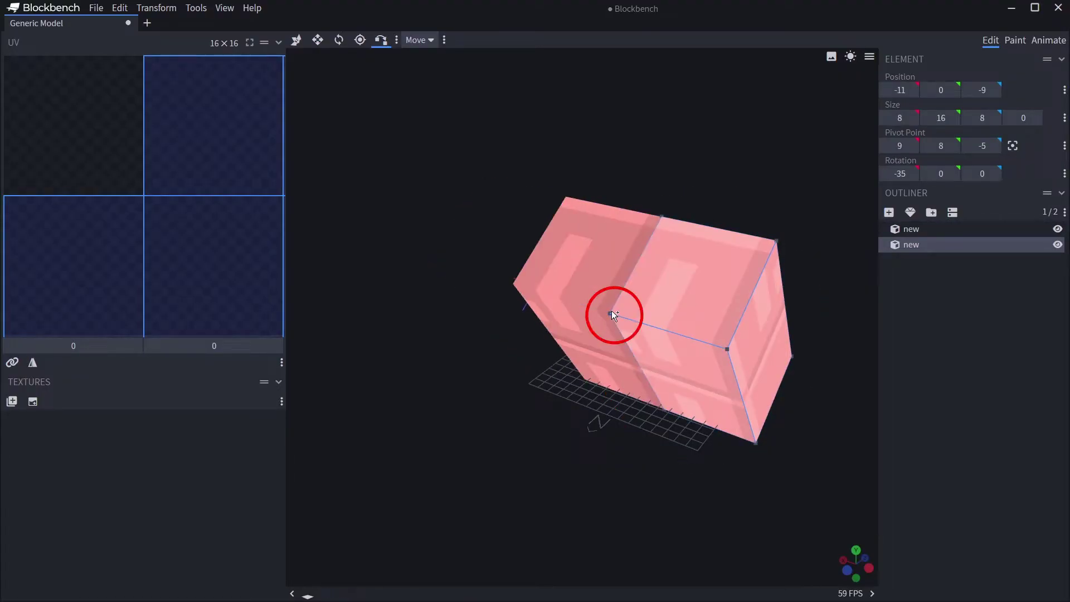
key("ctrl+z")
Set Vertex Snap to Scale and stretch the left cube's corner to meet the right cube.
left_click(419, 40)
left_click(420, 69)
left_click(534, 264)
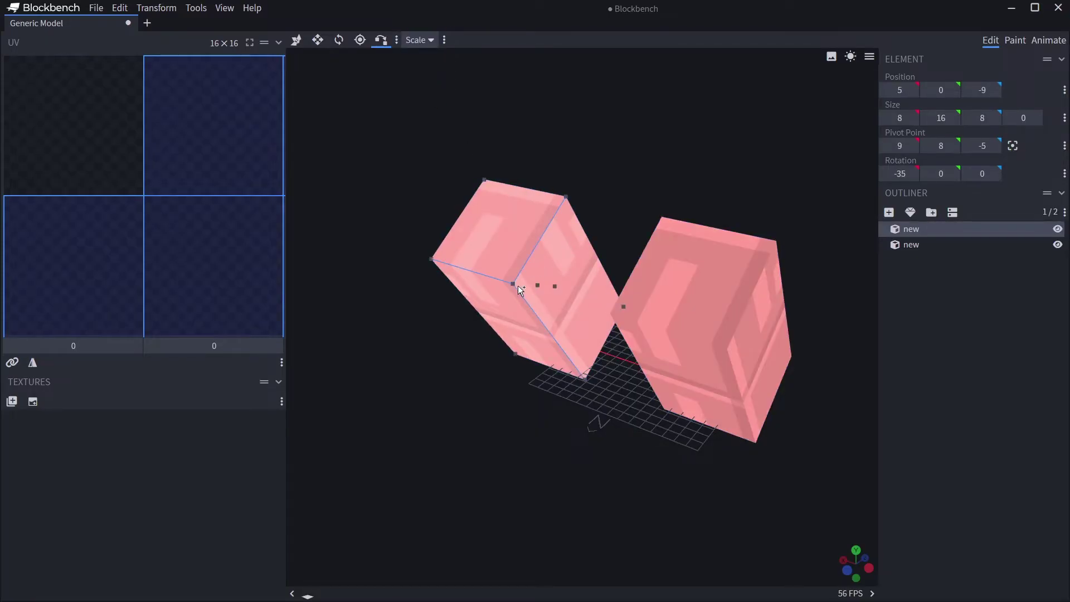
left_click(512, 283)
left_click(619, 309)
left_click(761, 394)
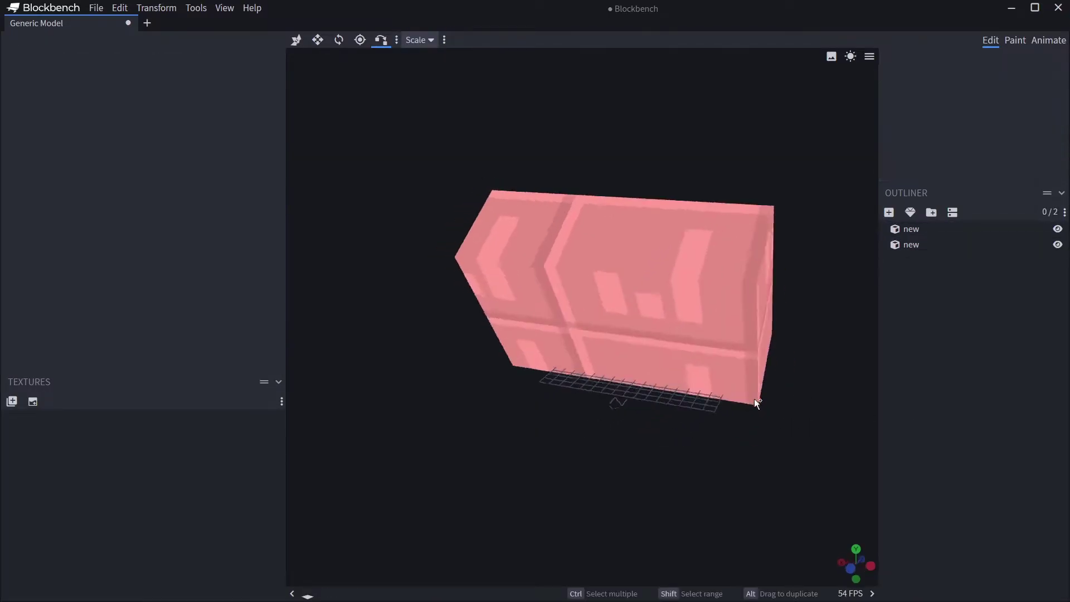
Undo the stretch and copy the cube twice more, moving the copies into place for four cubes.
key("ctrl+z")
left_click(296, 40)
left_click(914, 247)
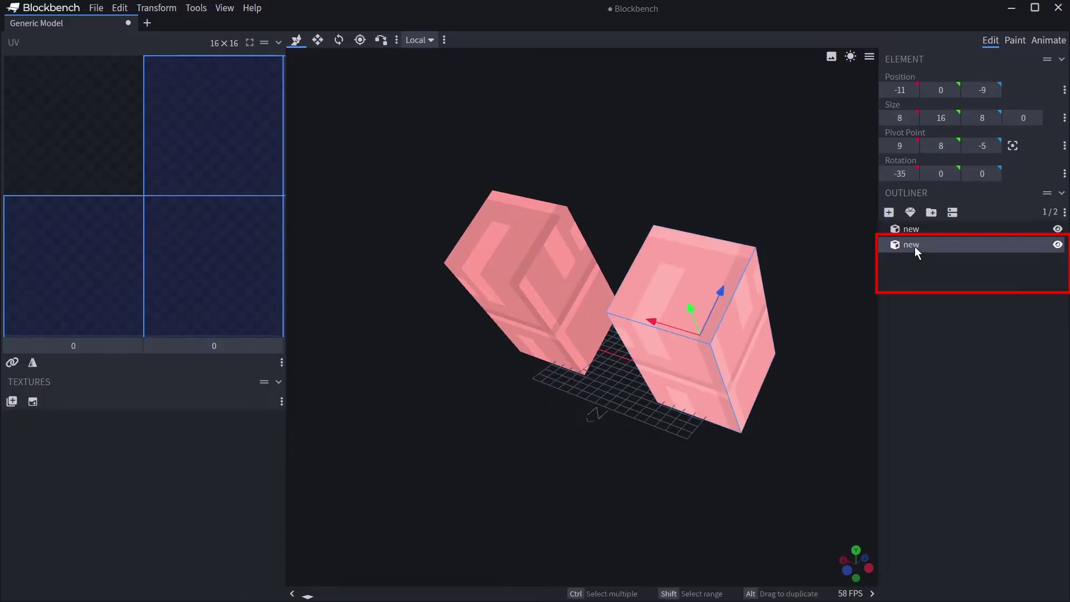
left_click_drag(915, 249, 916, 269, "alt")
left_click_drag(718, 295, 777, 226)
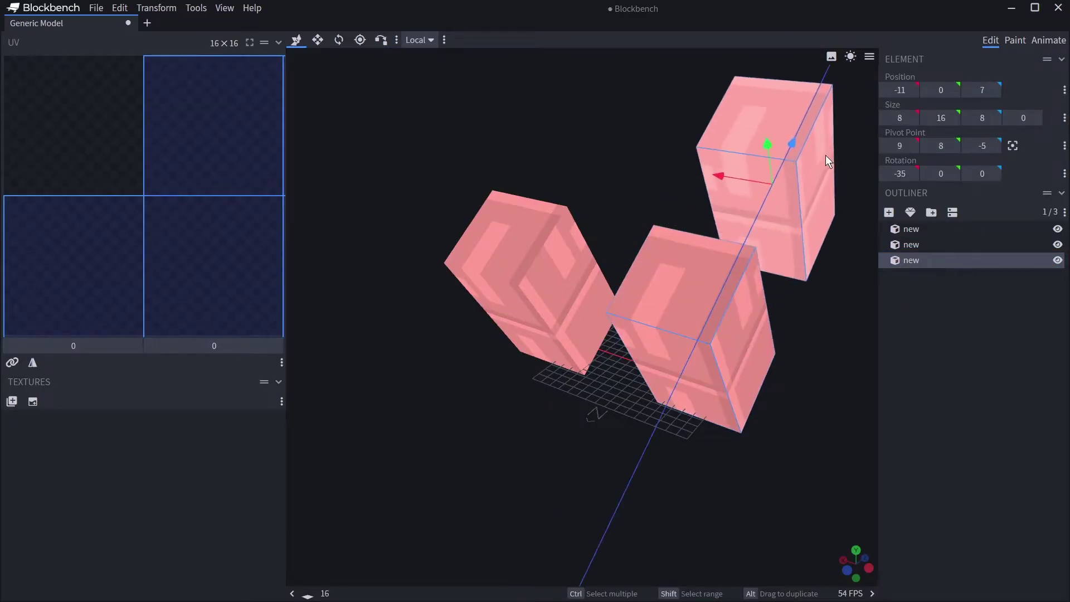
left_click_drag(827, 154, 780, 277)
key("ctrl+d")
left_click(696, 215)
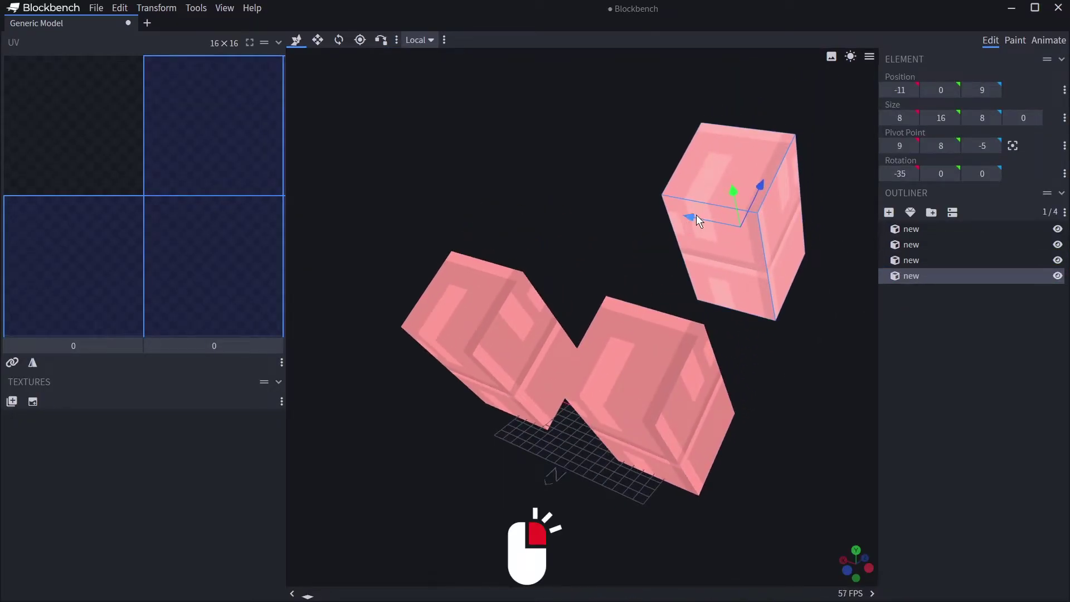
mouse_move(696, 215)
left_mouse_down()
mouse_move(542, 199)
mouse_move(641, 329)
mouse_move(915, 352)
left_mouse_up()
Colour the top cube light blue and two other cubes yellow.
right_click(553, 232)
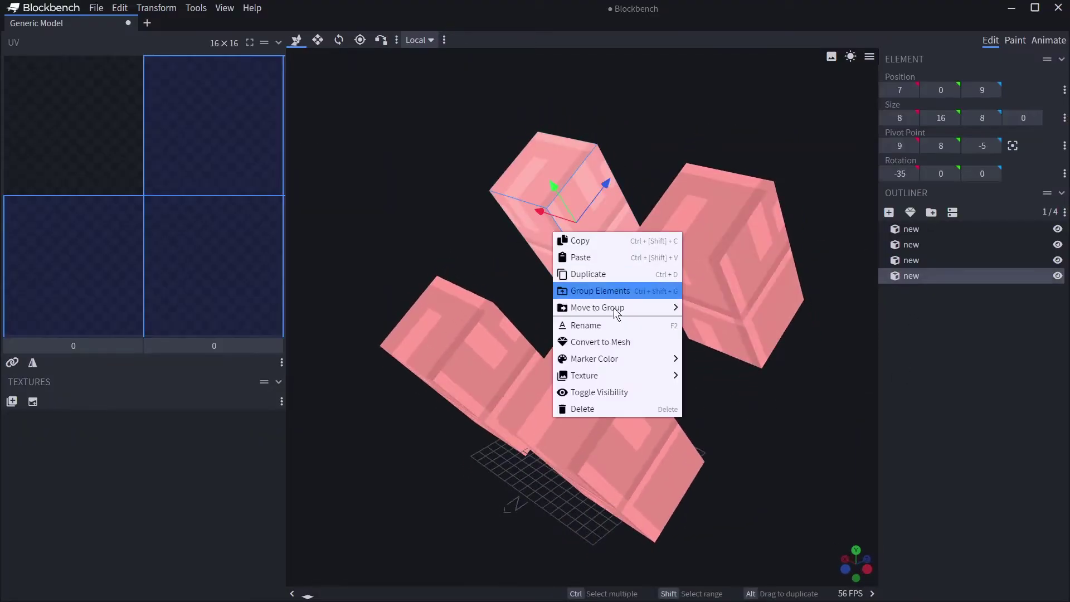
left_click(724, 362)
left_click(738, 305)
left_click(653, 427, "ctrl")
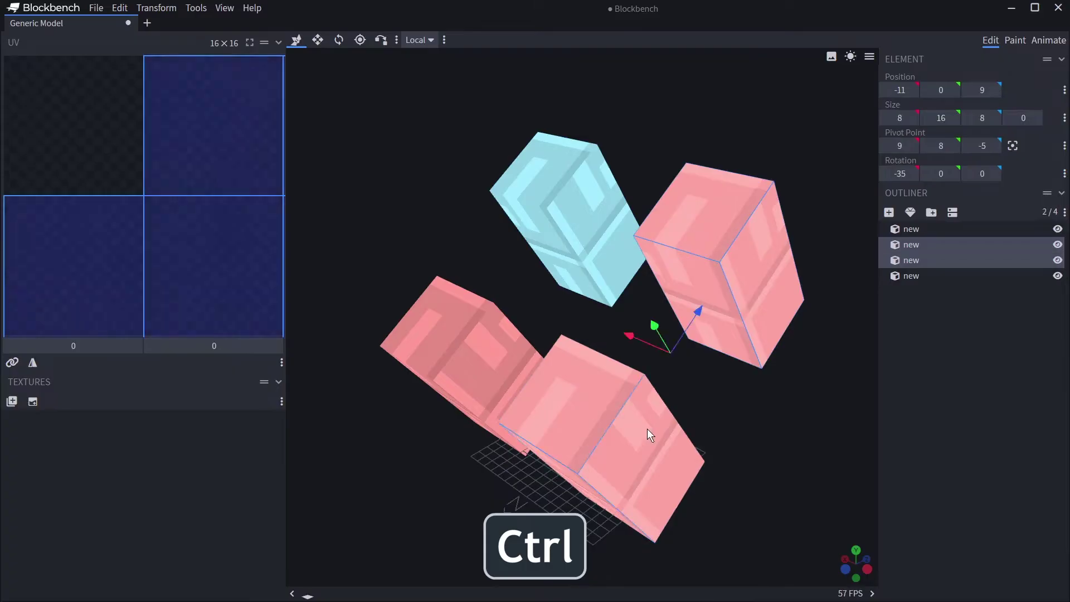
right_click(652, 427)
left_click(811, 385)
left_click(763, 384)
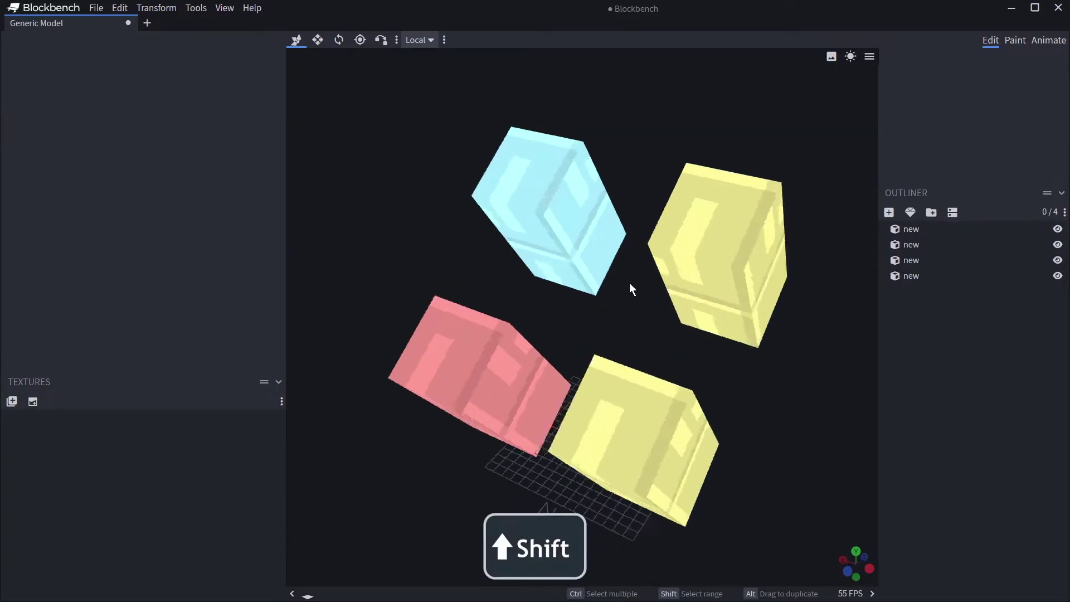
Select all cubes, then only the blue cube, and invert the selection back and forth.
left_click_drag(639, 289, 596, 295)
left_click(938, 275)
left_click(914, 229, "shift")
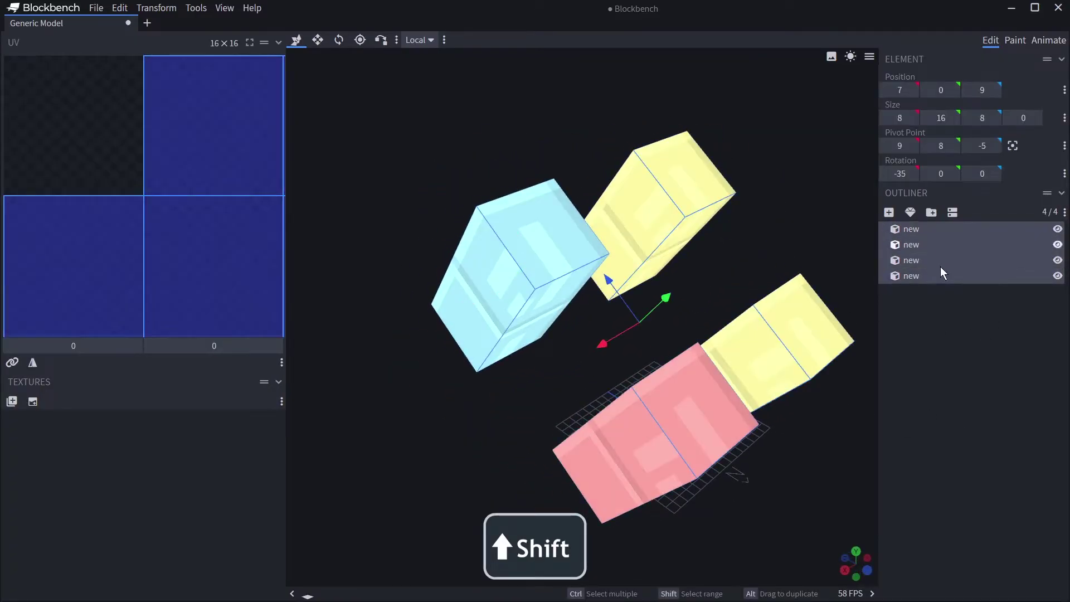
key("ctrl+a")
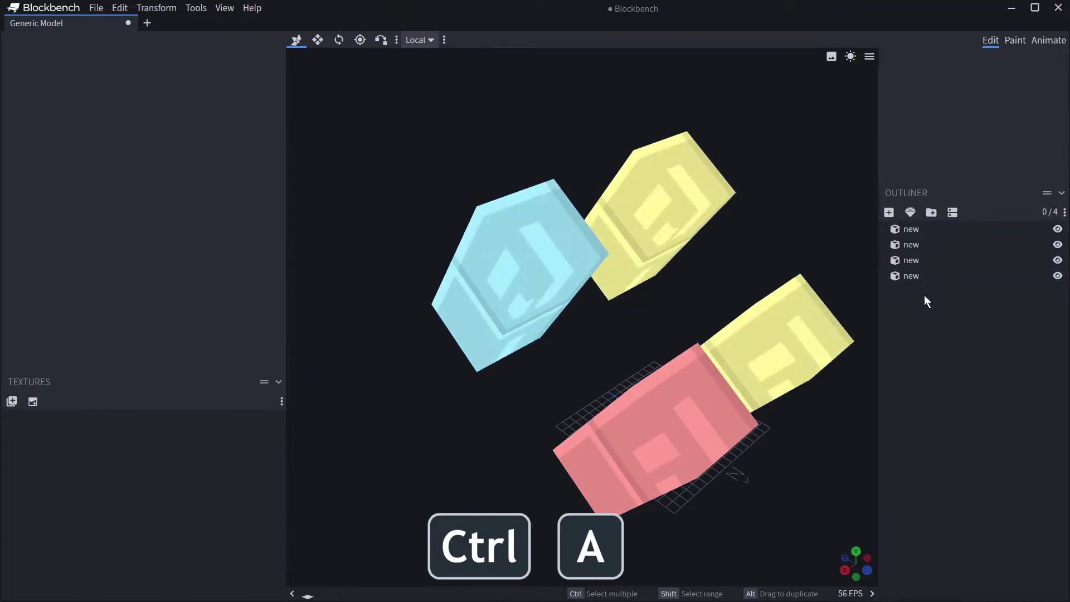
key("ctrl+a")
left_click(569, 272)
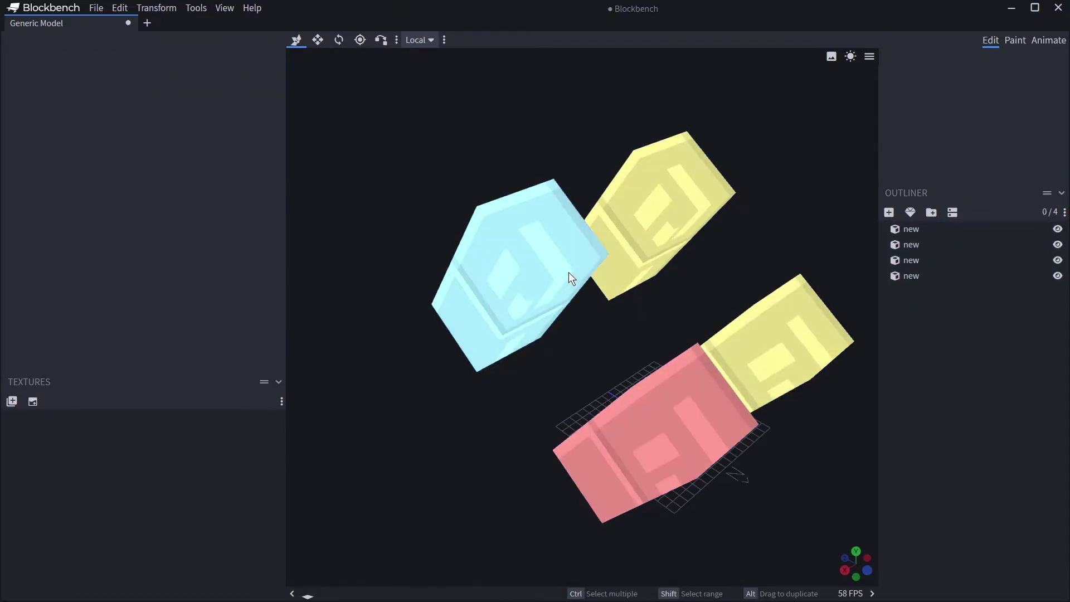
key("ctrl+i")
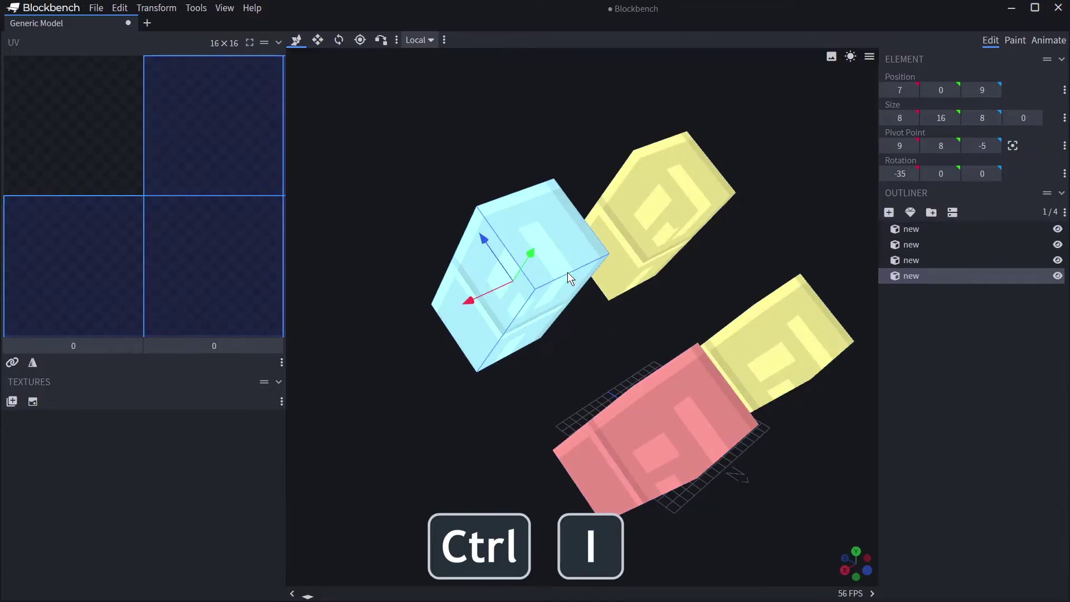
key("ctrl+i")
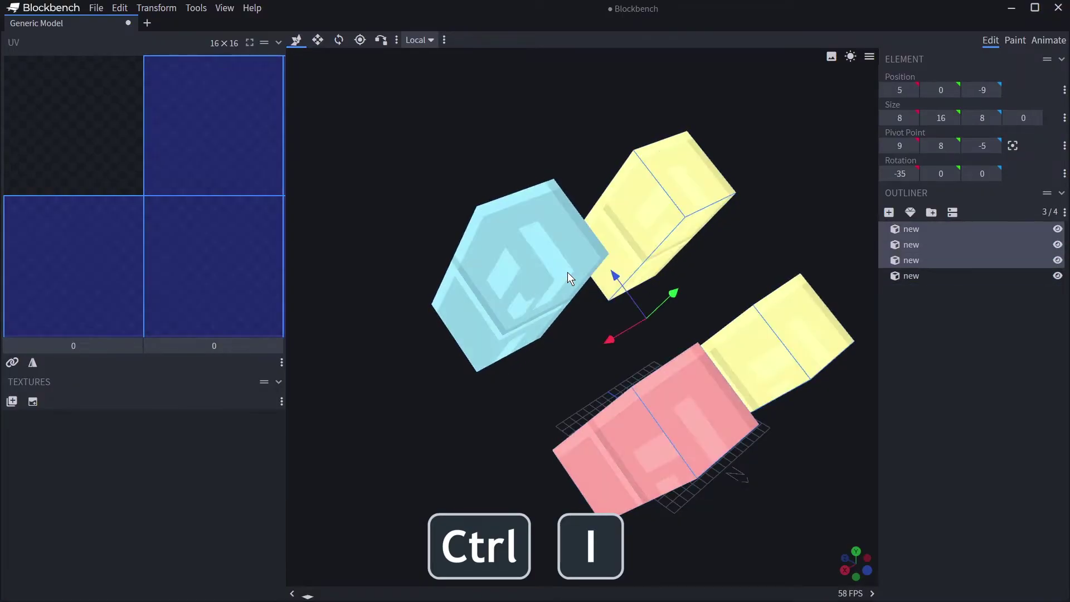
Randomly select about half of the cubes whose name contains 'new', marker colour All.
key("ctrl+f")
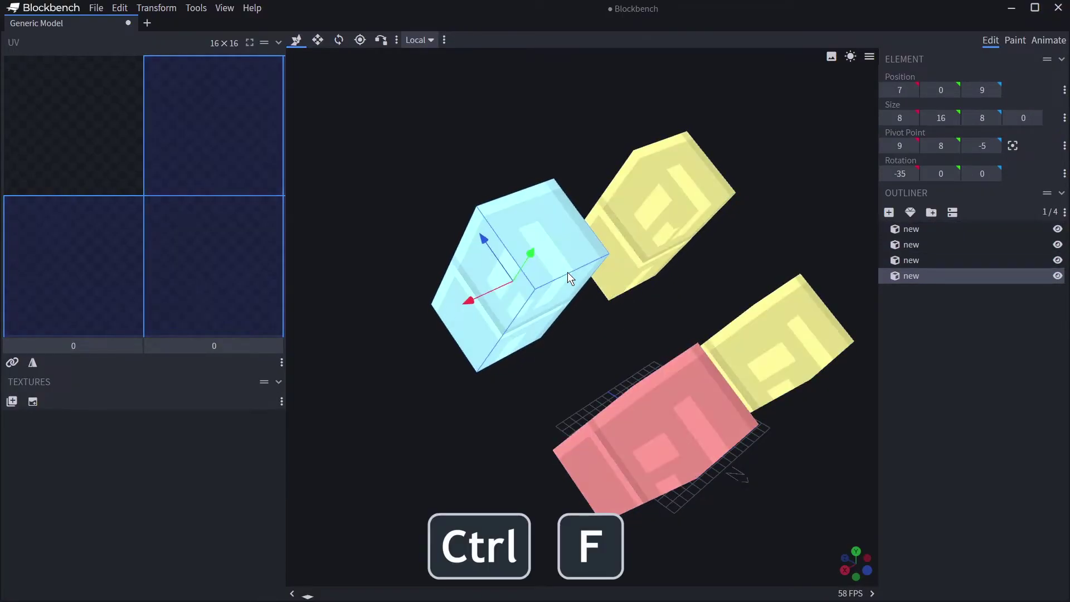
type("new")
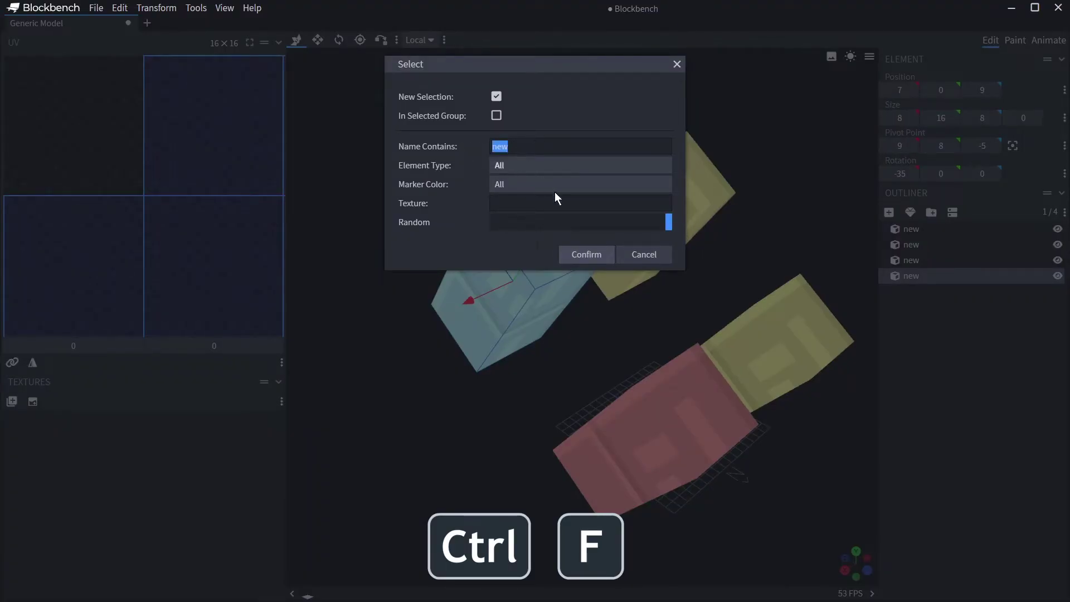
left_click(533, 166)
left_click(523, 183)
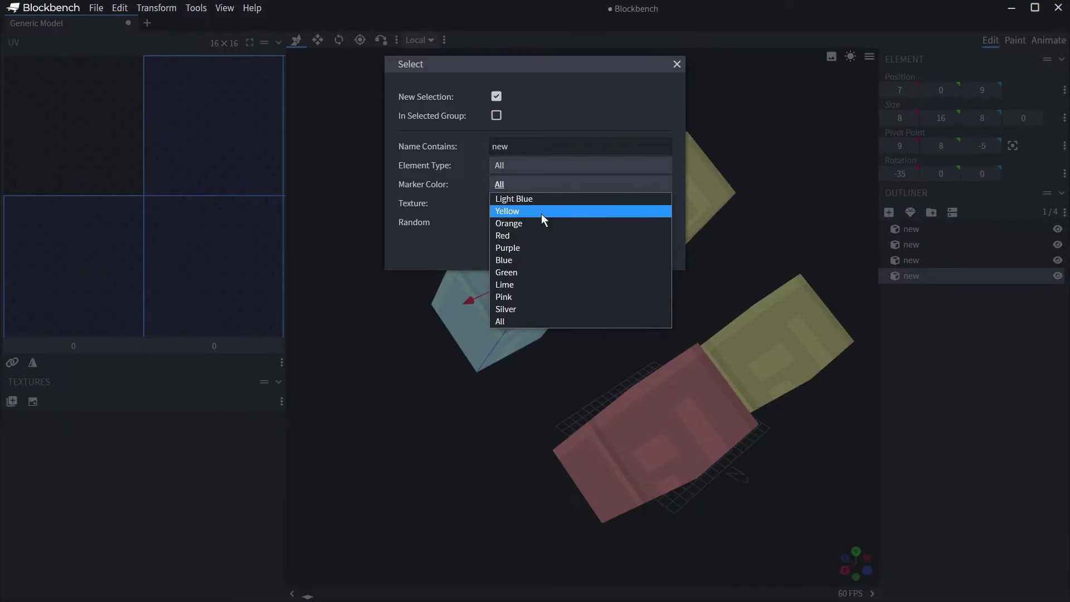
left_click(543, 187)
left_click_drag(667, 221, 579, 230)
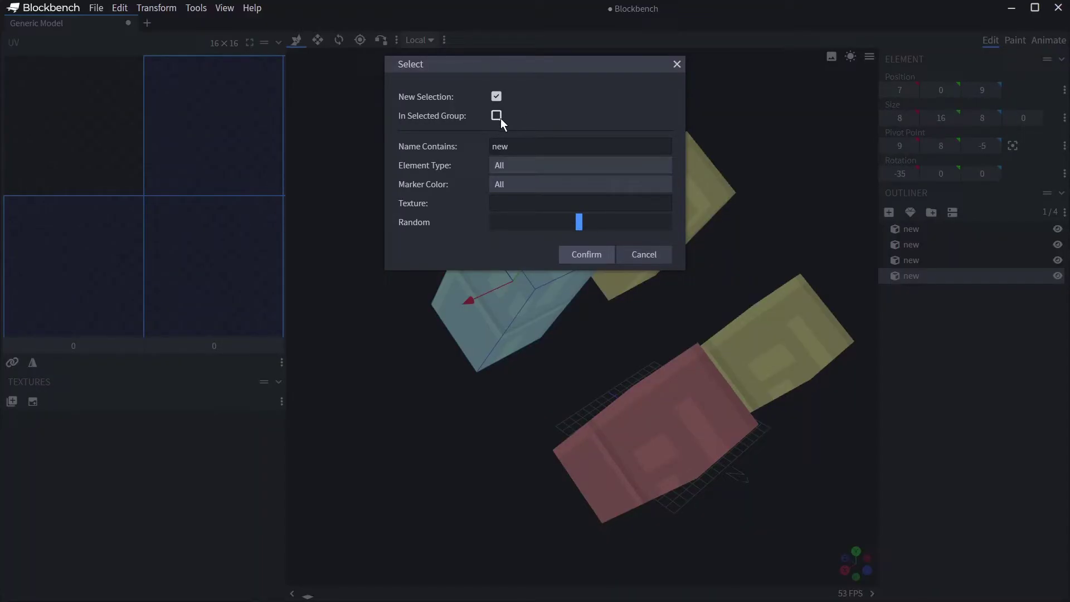
left_click(586, 255)
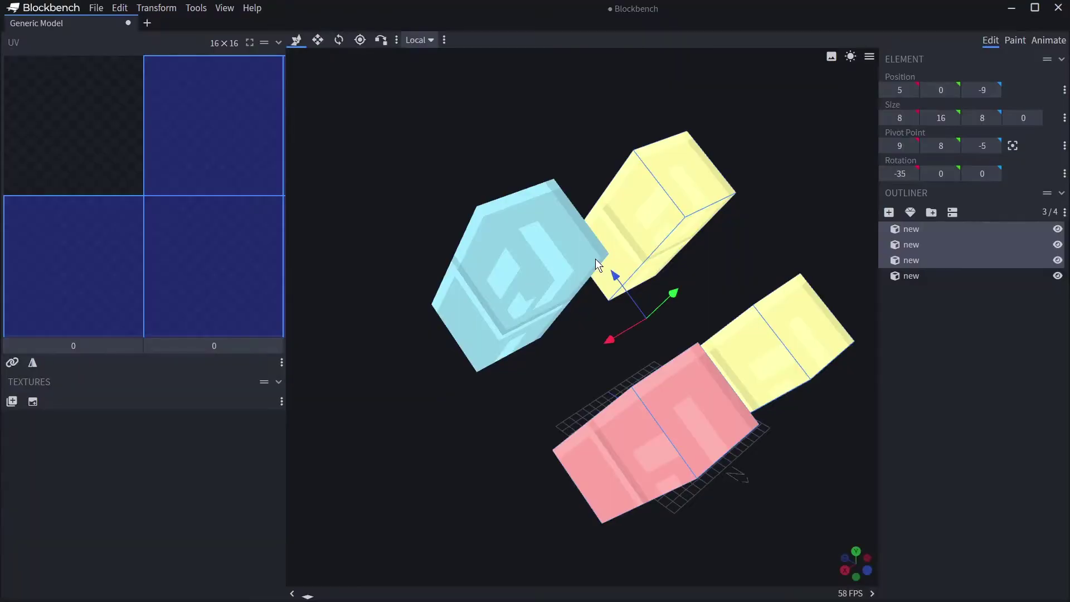
Clear the selection, select all four cubes, and cancel Find and Replace.
left_click(979, 390)
left_click(120, 8)
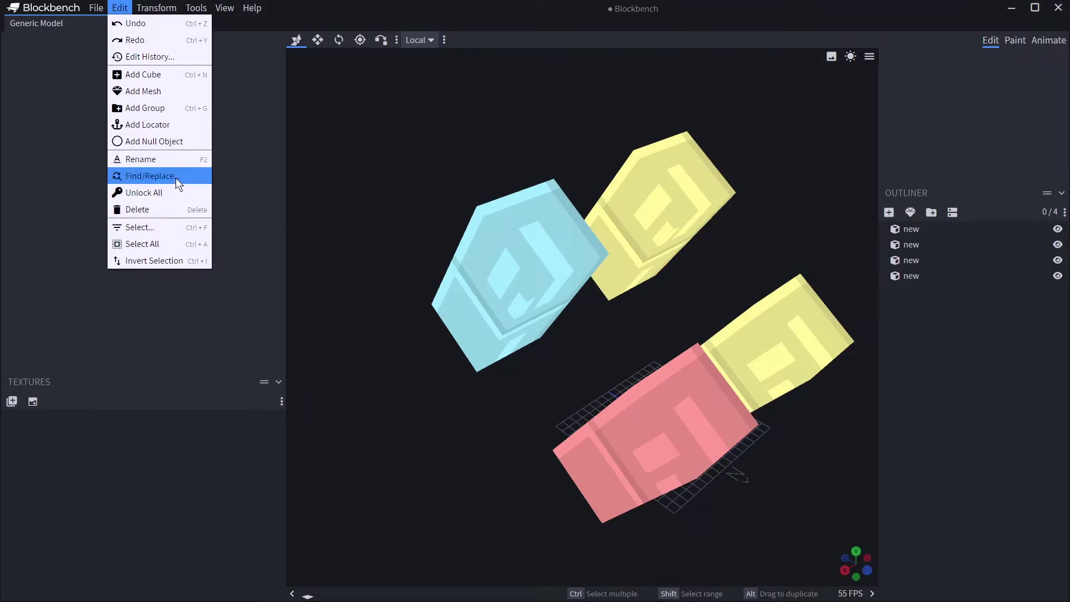
key("ctrl+a")
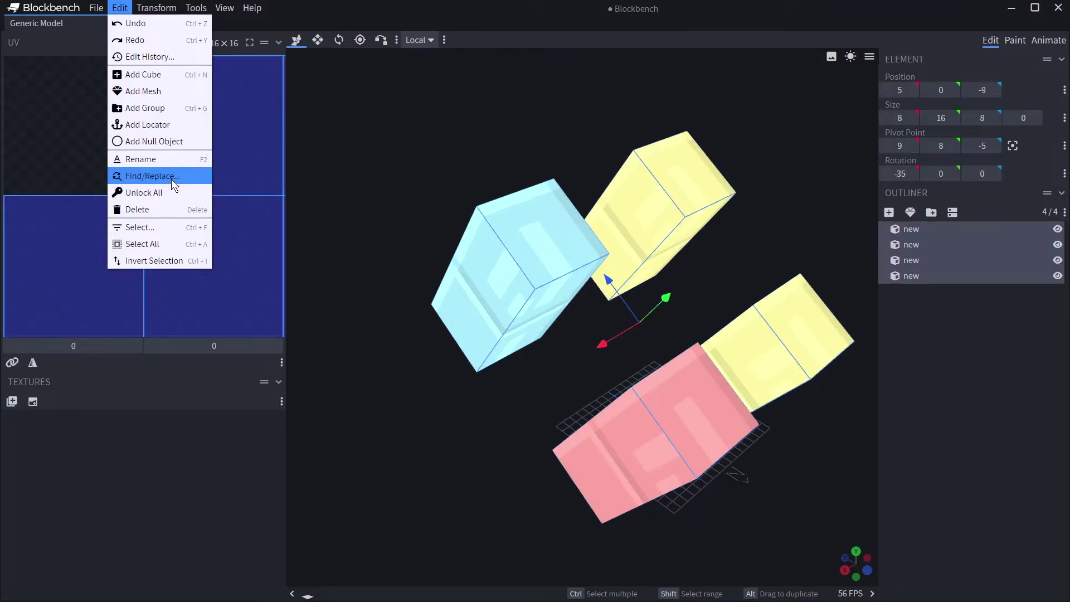
left_click(159, 175)
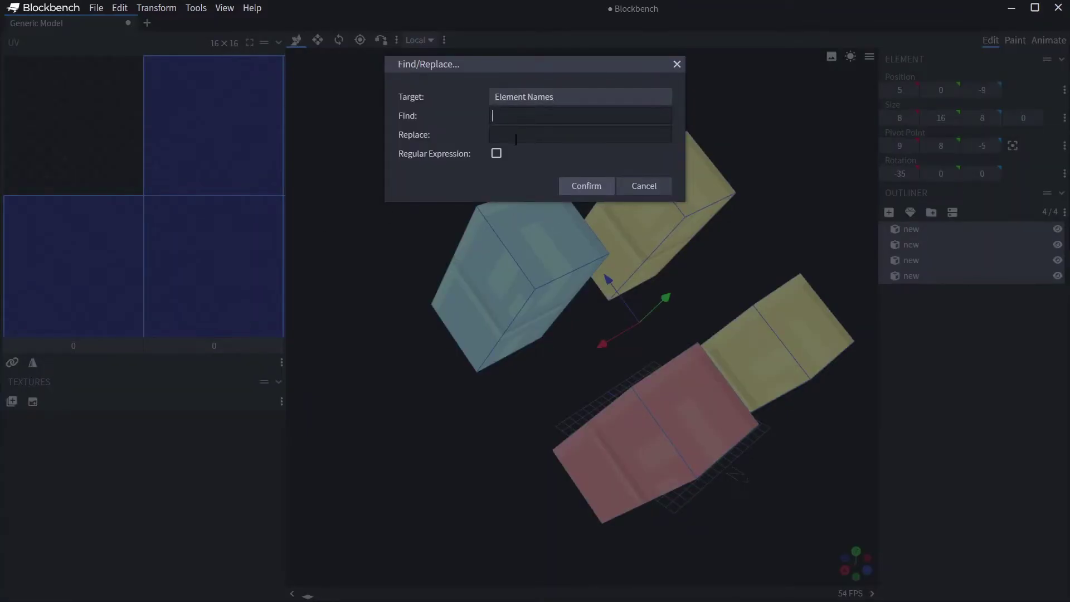
left_click(634, 185)
Hide the red cube, unhide it, then isolate it and restore the other three.
left_click(926, 228)
left_click(1056, 229)
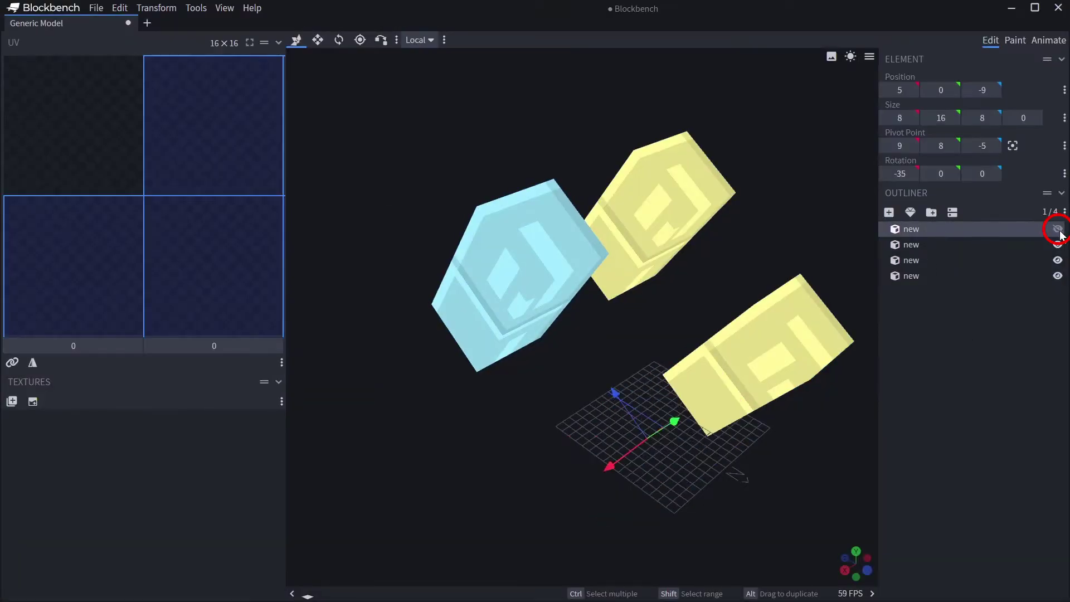
key("i")
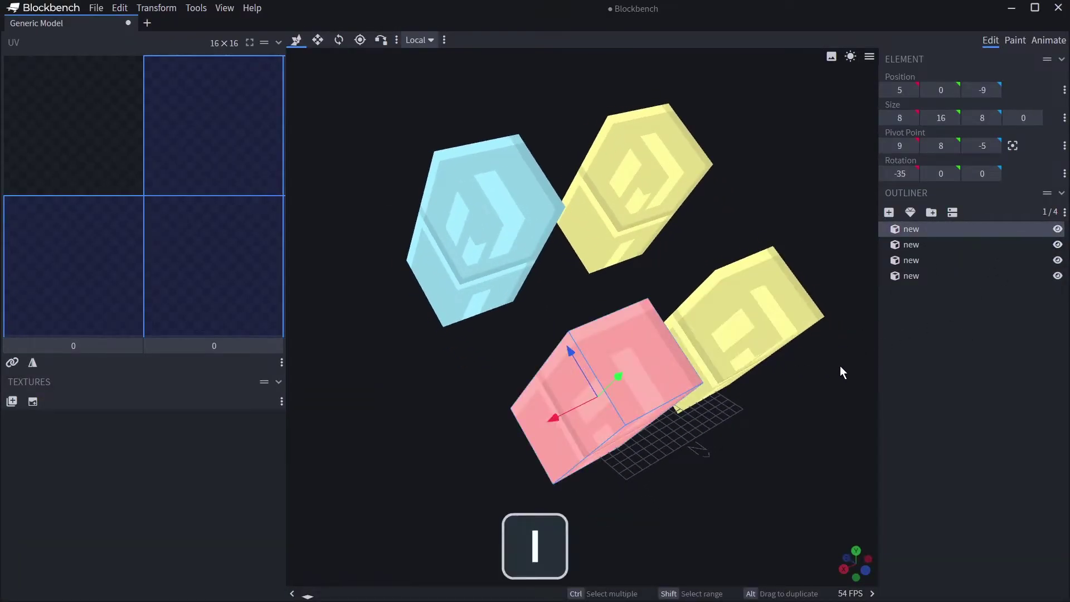
key("shift+i")
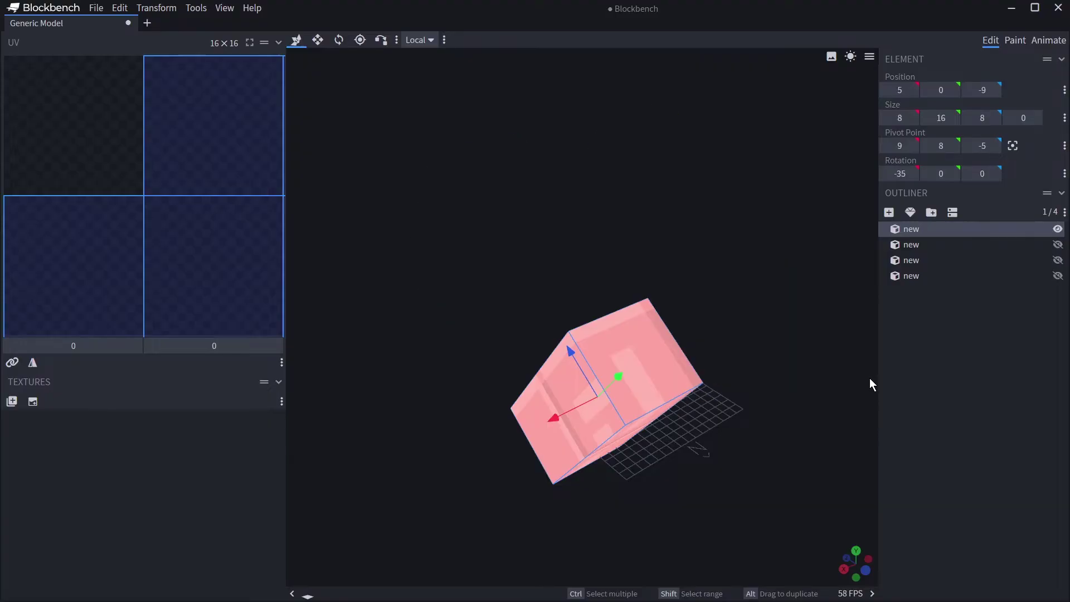
key("shift+i")
Show the extra per-element toggles, lock the red cube, and select the yellow and blue cubes.
left_click(952, 212)
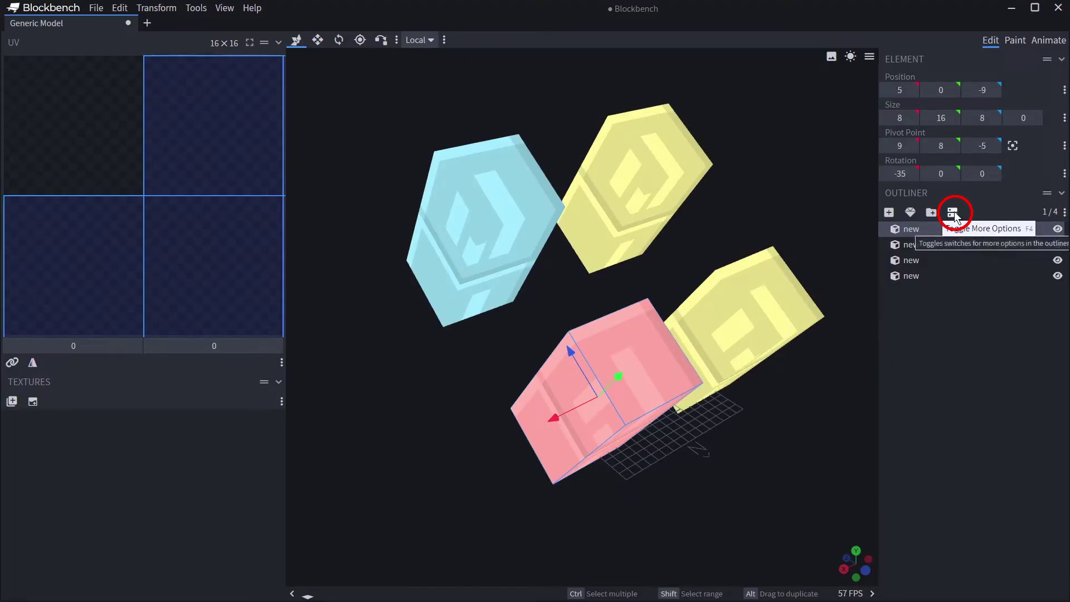
left_click(1046, 228)
left_click(910, 391)
left_click(681, 372)
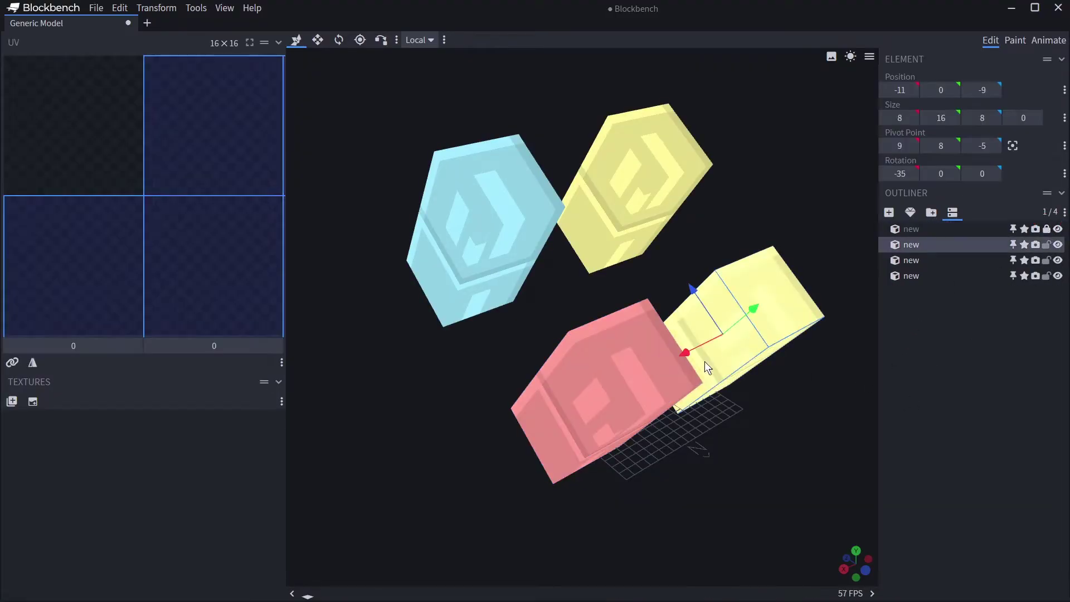
left_click(600, 359)
left_click(648, 386)
left_click(637, 399)
Reselect the red cube and flip the same outliner toggle for every cube.
left_click(123, 8)
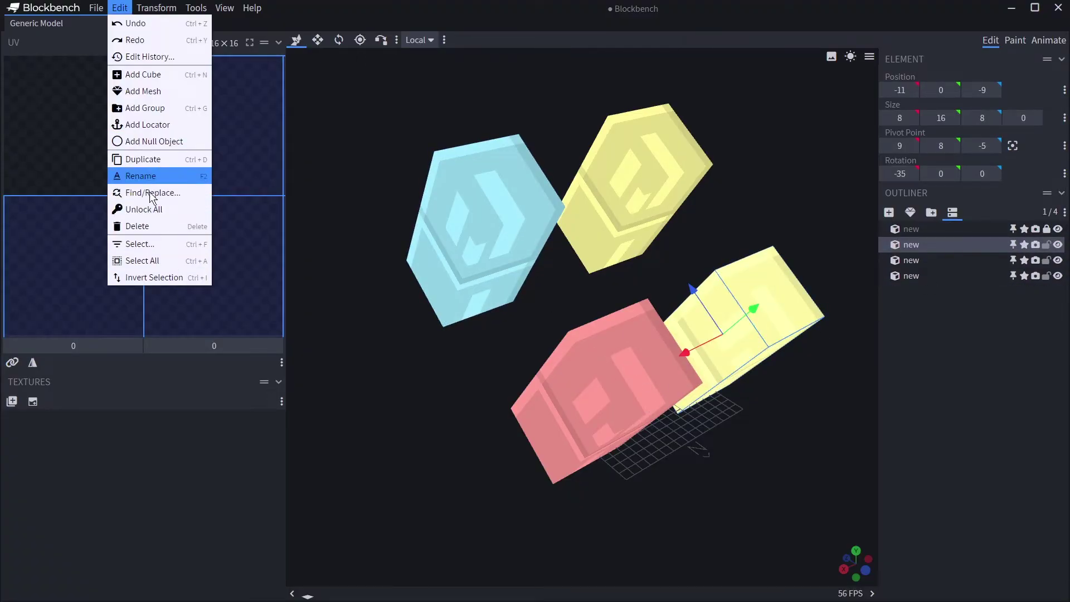
left_click(517, 326)
left_click(625, 378)
mouse_move(1035, 228)
left_mouse_down()
mouse_move(1034, 273)
mouse_move(1035, 229)
left_mouse_up()
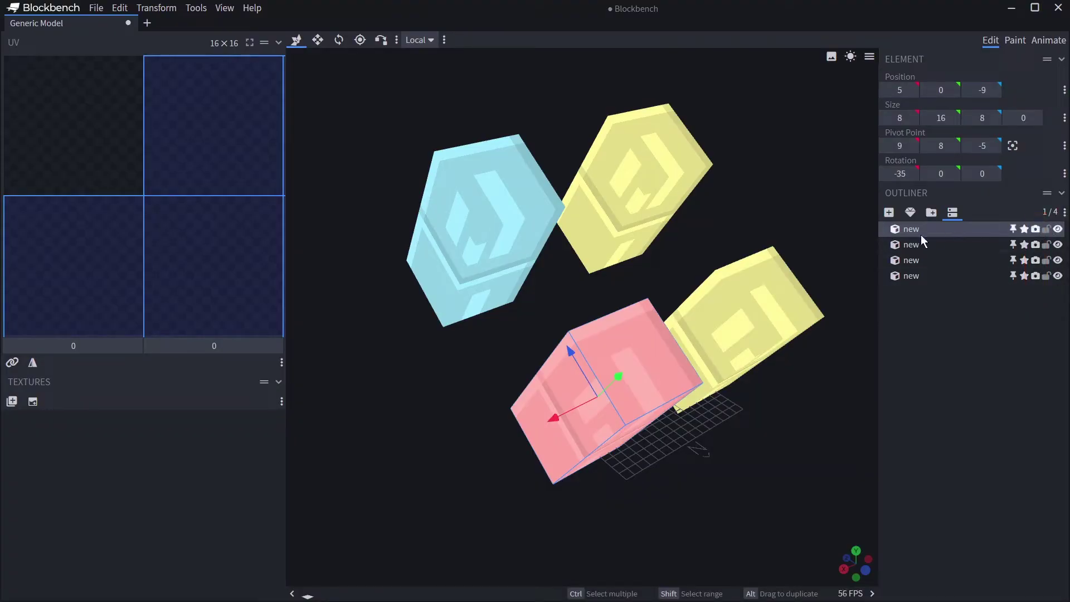
Add a new group and shift its pivot along the depth axis.
left_click(892, 287)
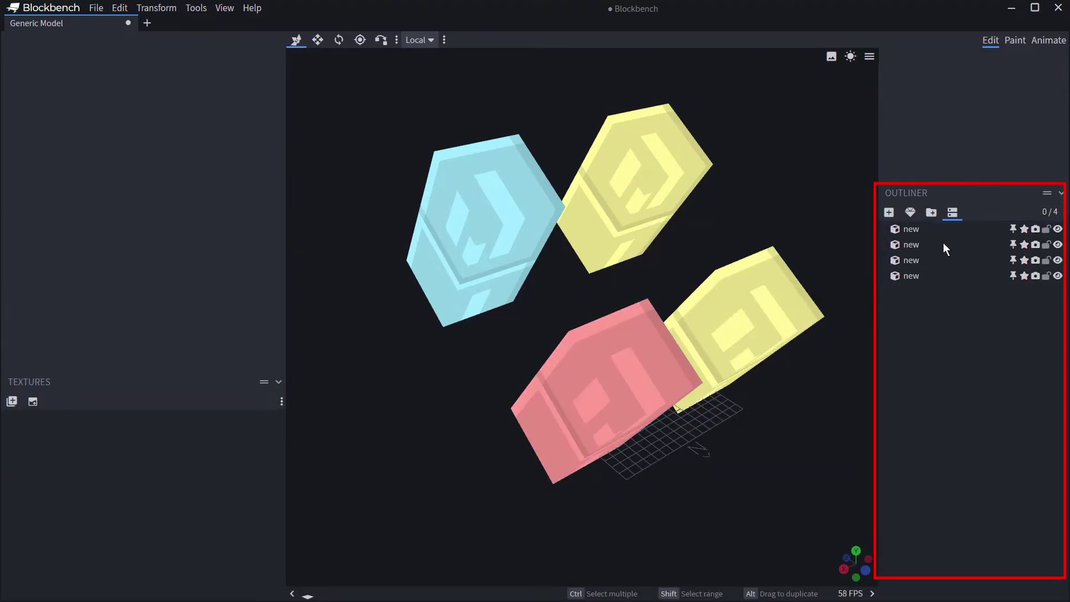
left_click(931, 212)
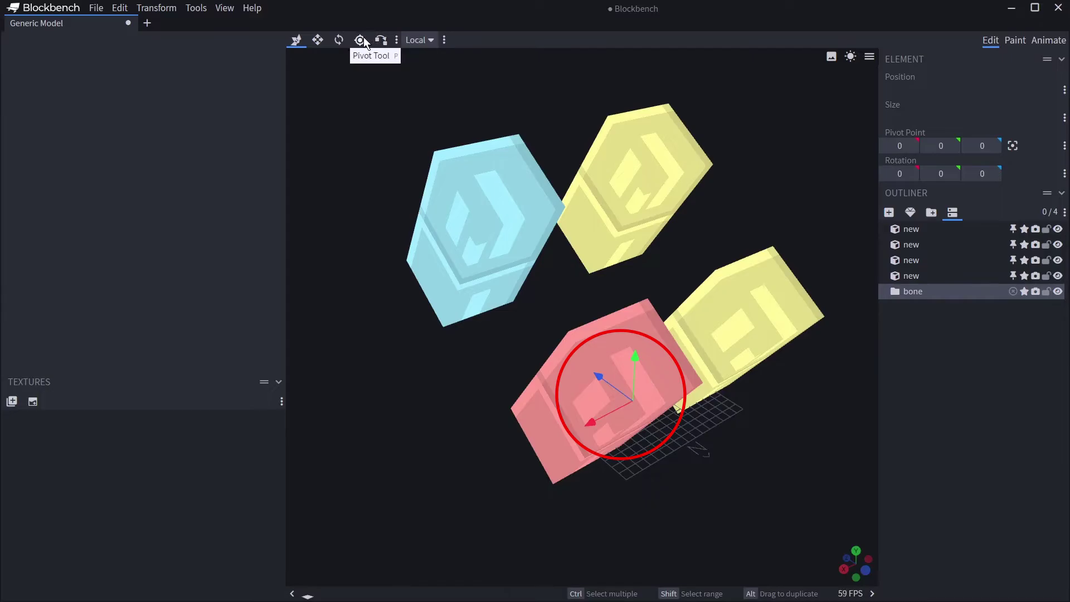
left_click(360, 40)
left_click_drag(633, 470, 576, 237)
mouse_move(590, 420)
left_mouse_down()
mouse_move(599, 397)
mouse_move(588, 380)
mouse_move(597, 475)
mouse_move(852, 325)
left_mouse_up()
Rename the group to 'group1' and drag all four cubes into it.
double_click(912, 291)
type("group1")
key("Return")
left_click(914, 276)
left_click(919, 229, "shift")
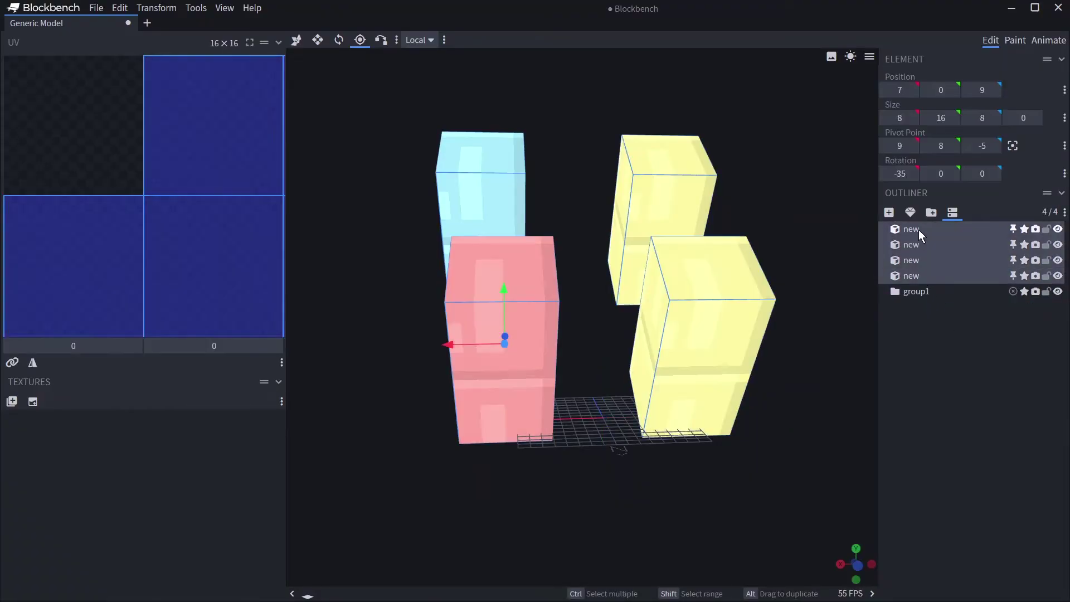
left_click_drag(918, 230, 922, 290)
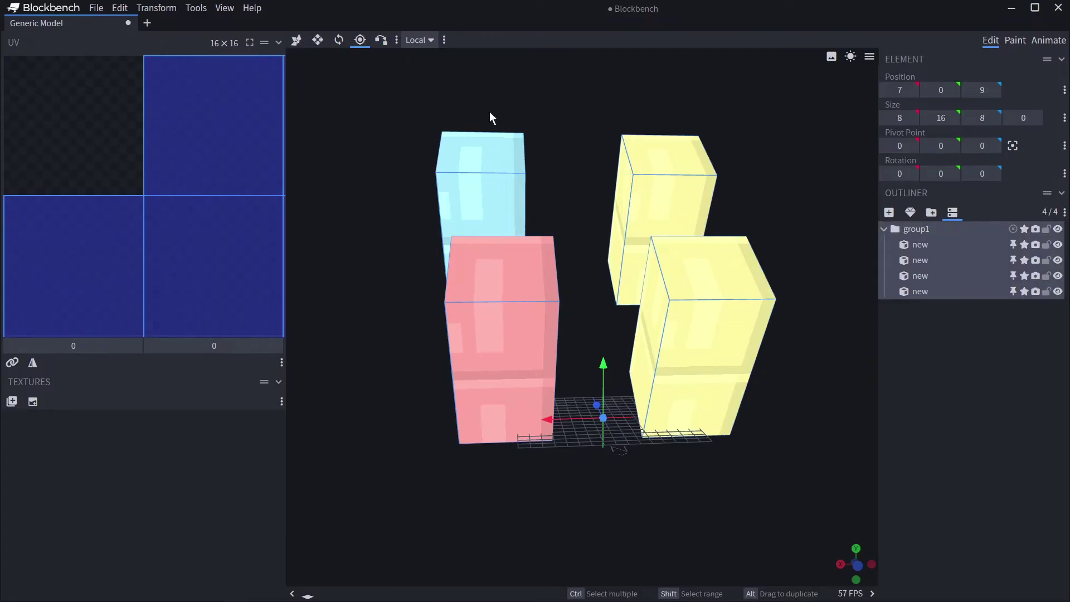
Orbit to a higher angle, reselect all four cubes, and view the pivot mode choices.
left_click(338, 40)
mouse_move(502, 345)
left_mouse_down()
mouse_move(547, 423)
mouse_move(513, 476)
mouse_move(571, 416)
mouse_move(593, 422)
left_mouse_up()
left_click(301, 42)
left_click(545, 113)
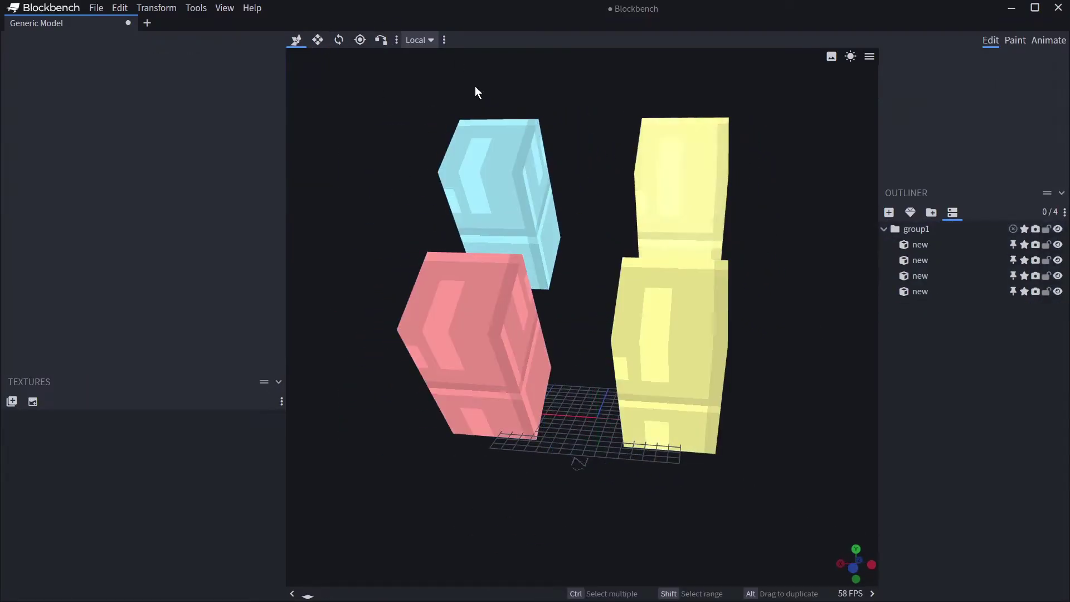
left_click(919, 244)
left_click(931, 289, "shift")
left_click(419, 40)
Try moving the four cubes with bone pivot mode, then undo the moves.
left_click(430, 76)
left_click_drag(591, 268, 481, 167)
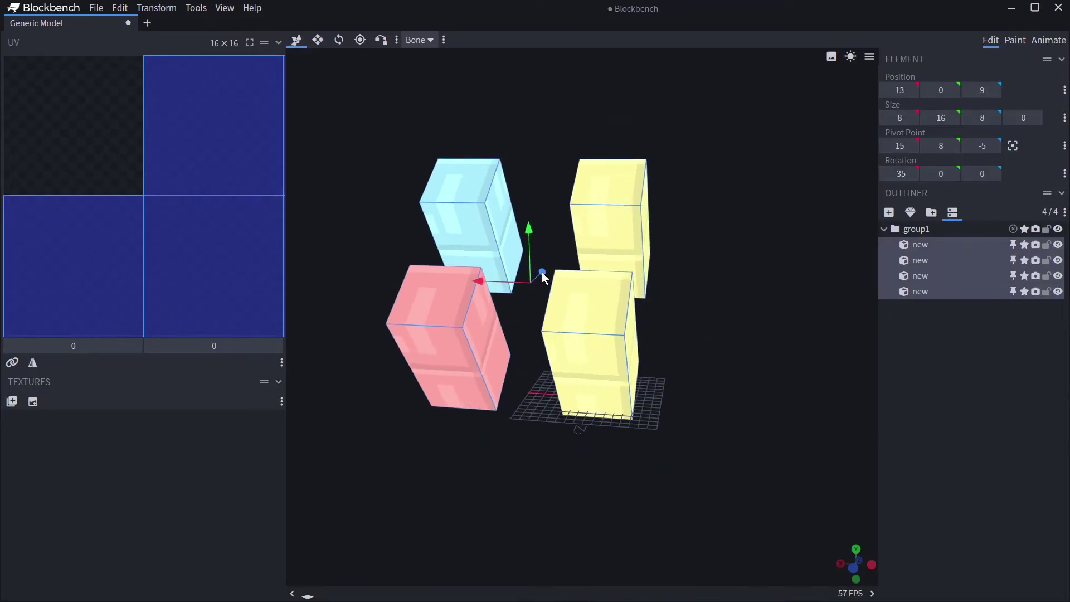
left_click(419, 40)
mouse_move(457, 335)
left_mouse_down()
mouse_move(514, 252)
mouse_move(568, 254)
left_mouse_up()
mouse_move(542, 212)
left_mouse_down()
mouse_move(579, 247)
mouse_move(385, 58)
left_mouse_up()
key("ctrl+z")
key("ctrl+z")
left_click_drag(592, 126, 750, 291)
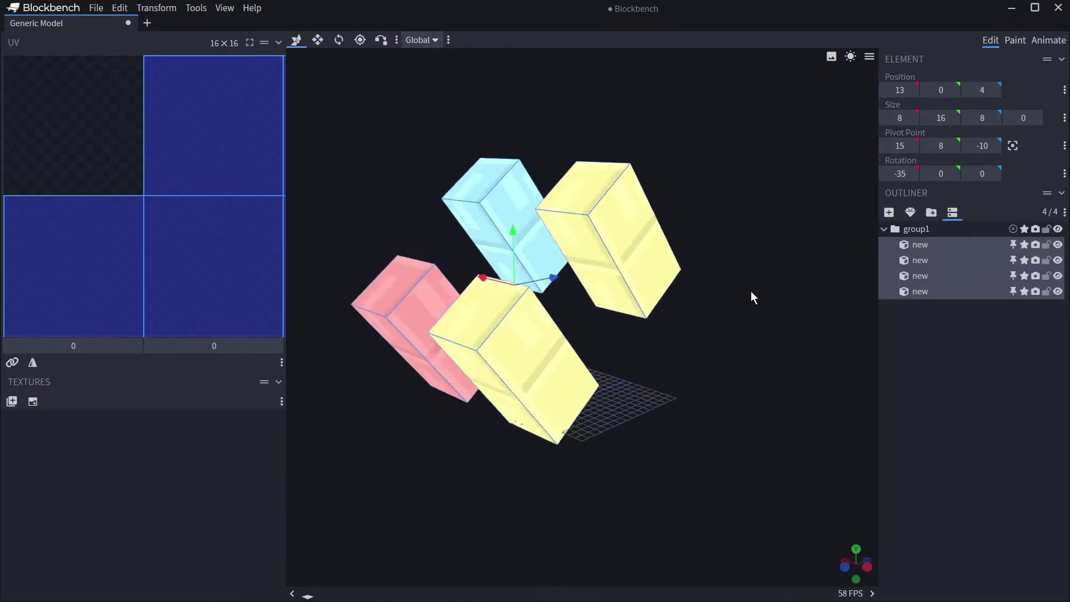
Add a new cube in group1 and wrap it with the four cubes into a bone.
left_click(929, 244)
left_click(925, 292, "shift")
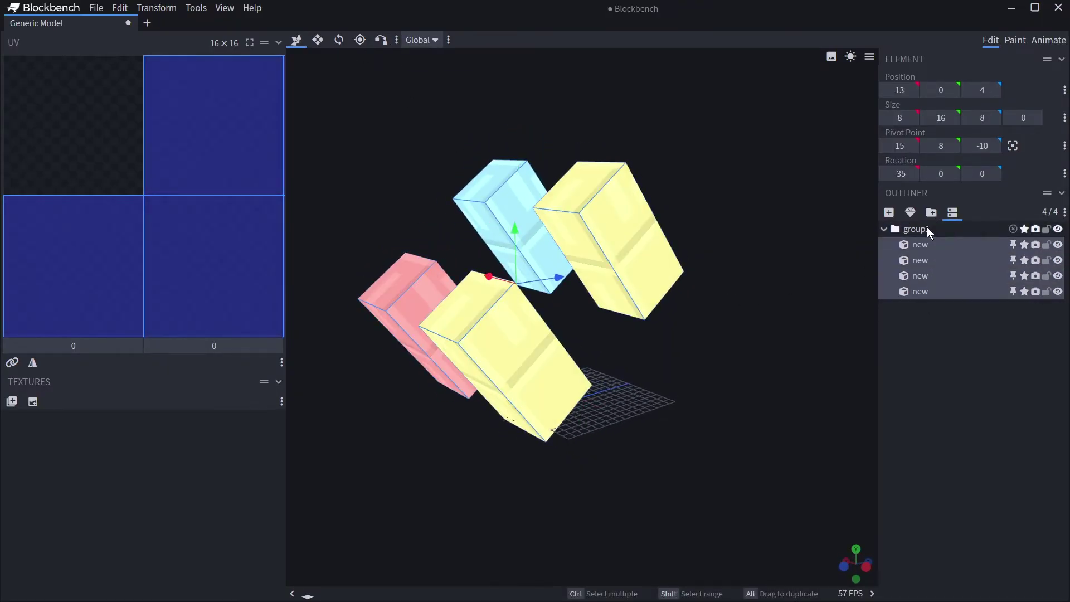
left_click(926, 228)
key("ctrl+n")
left_click(938, 224)
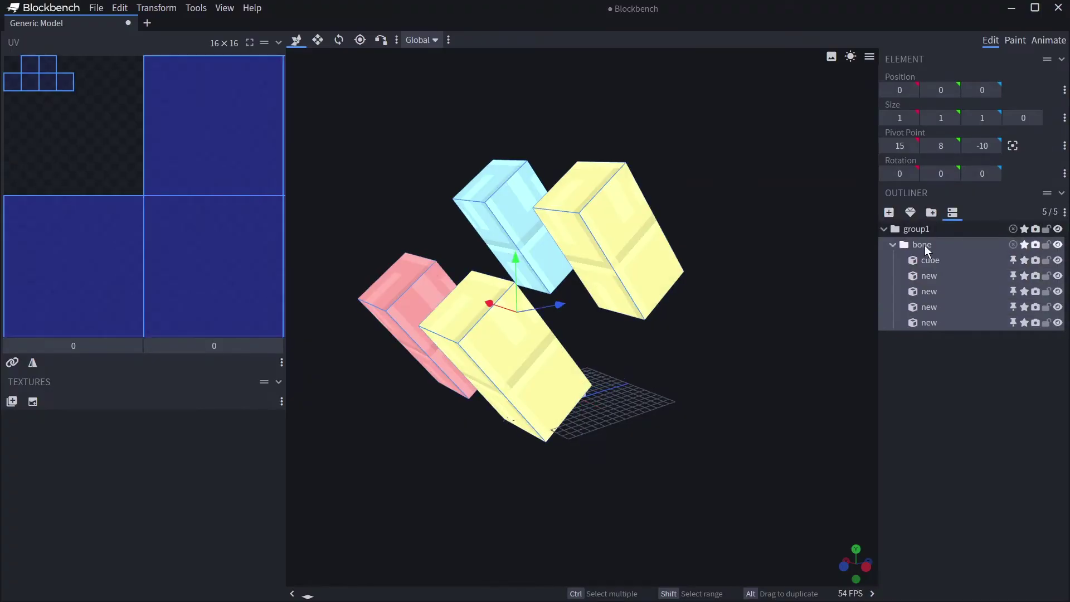
left_click(924, 244)
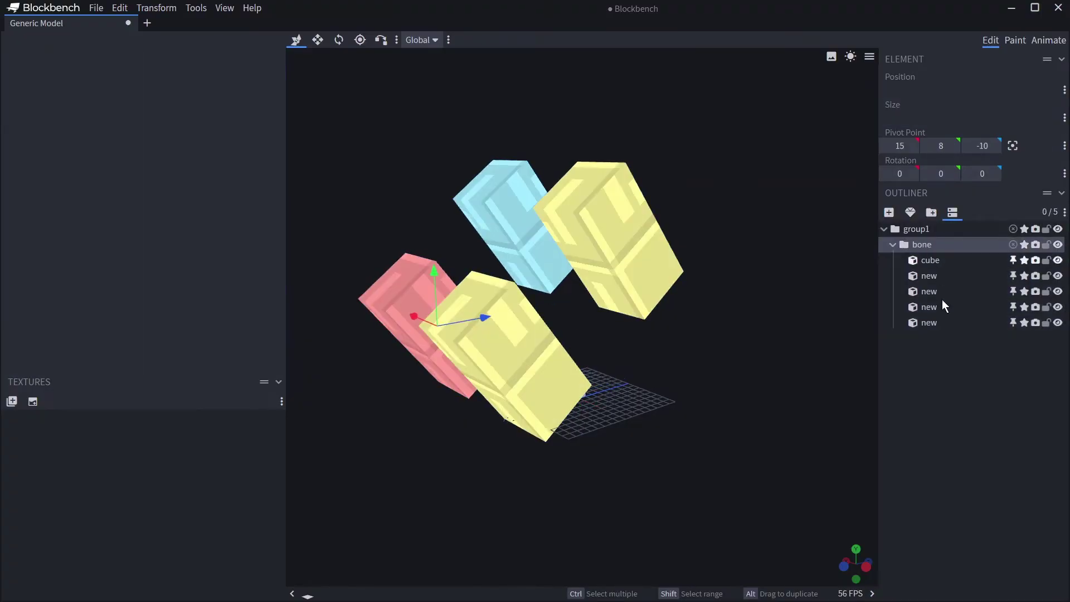
Add a second bone, bone2, under group1, delete it, and collapse the bone.
left_click(930, 212)
left_click(921, 225)
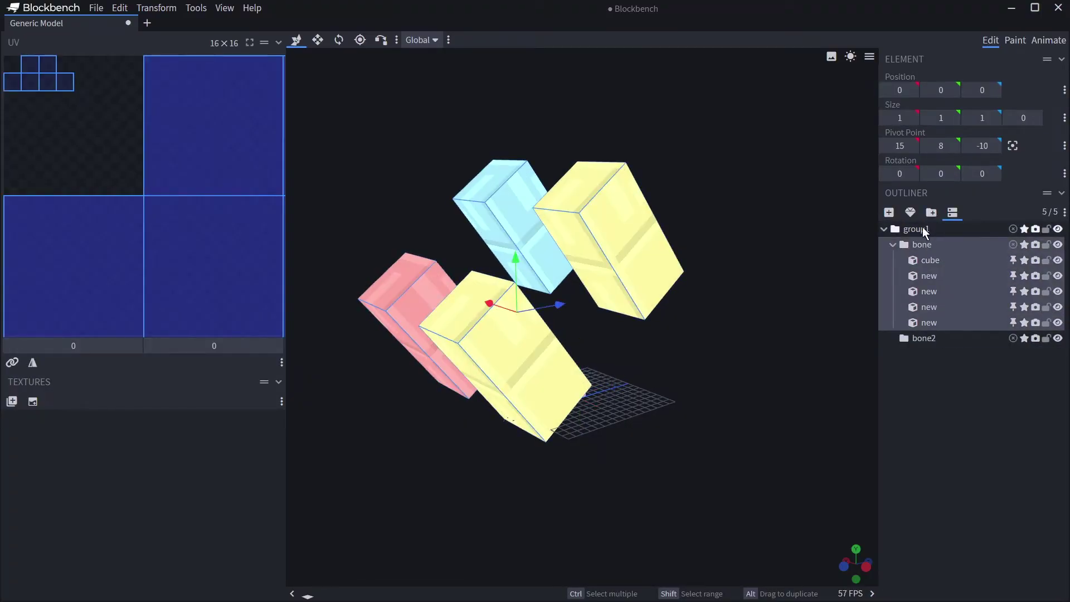
left_click(918, 338)
key("Delete")
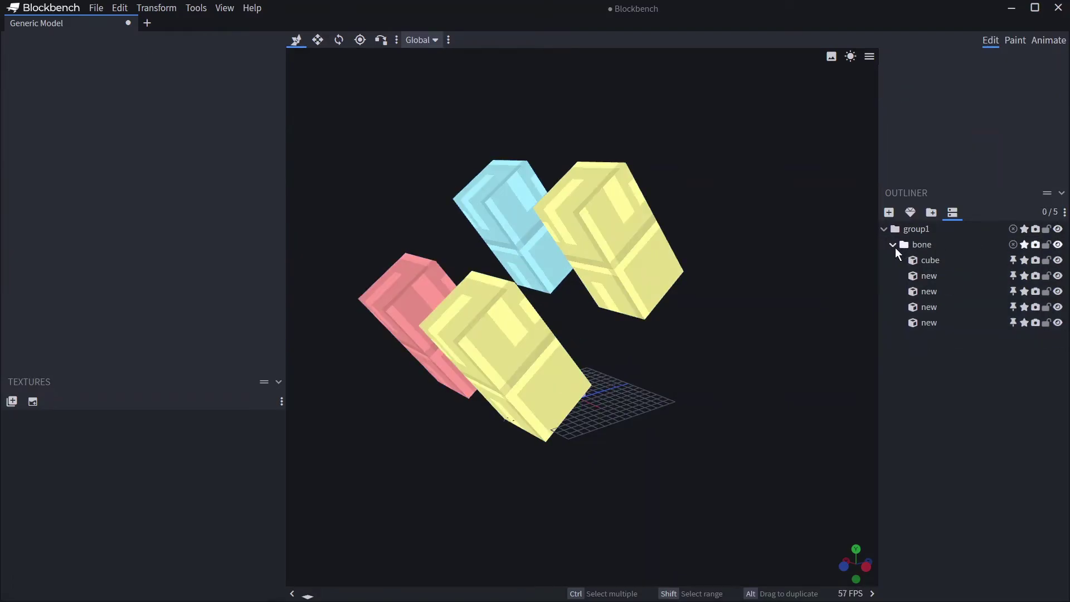
left_click(894, 246)
Select the bone and open the Scale dialog with scale 2.
left_click(891, 242)
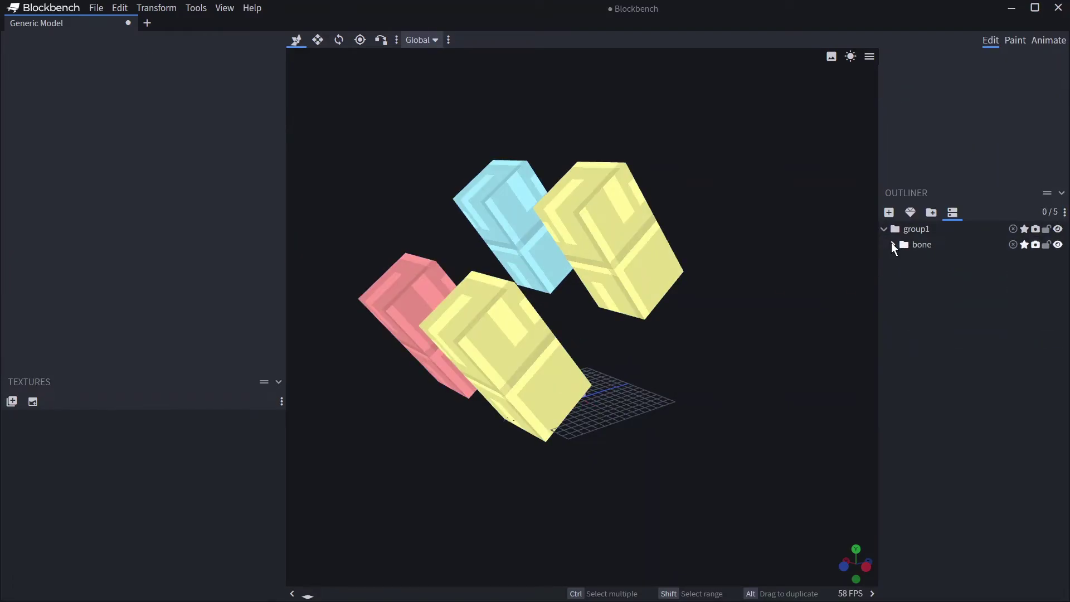
left_click(921, 245)
left_click(163, 12)
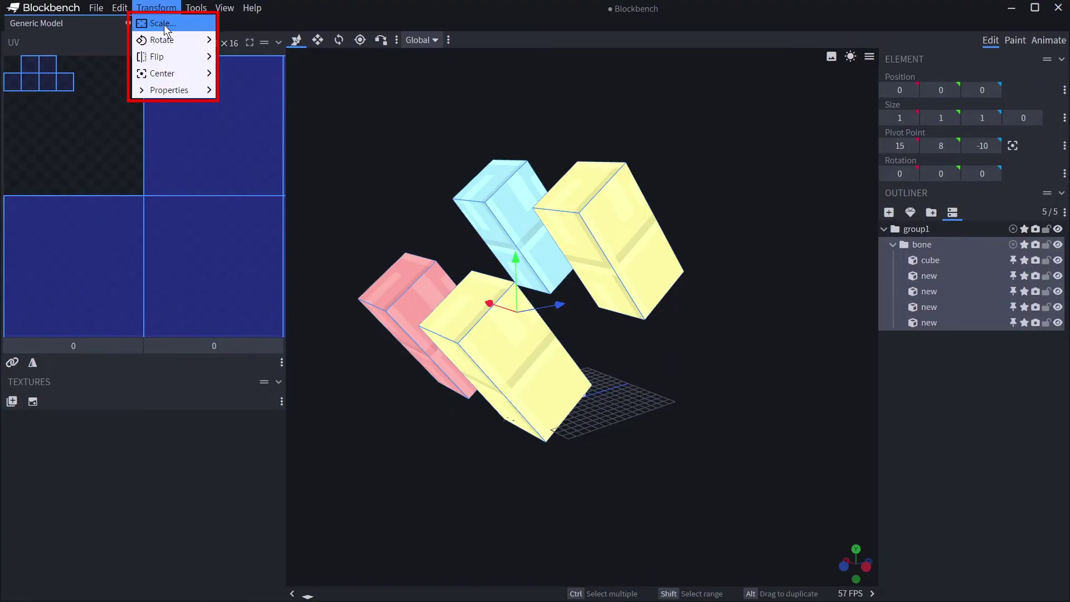
left_click(166, 22)
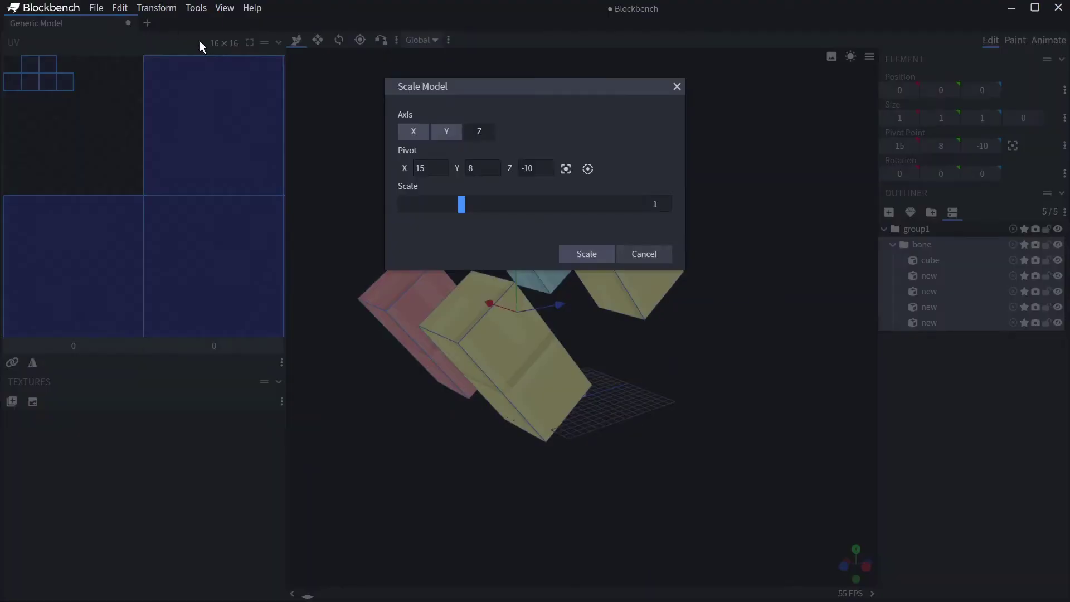
left_click(470, 132)
left_click_drag(546, 88, 829, 354)
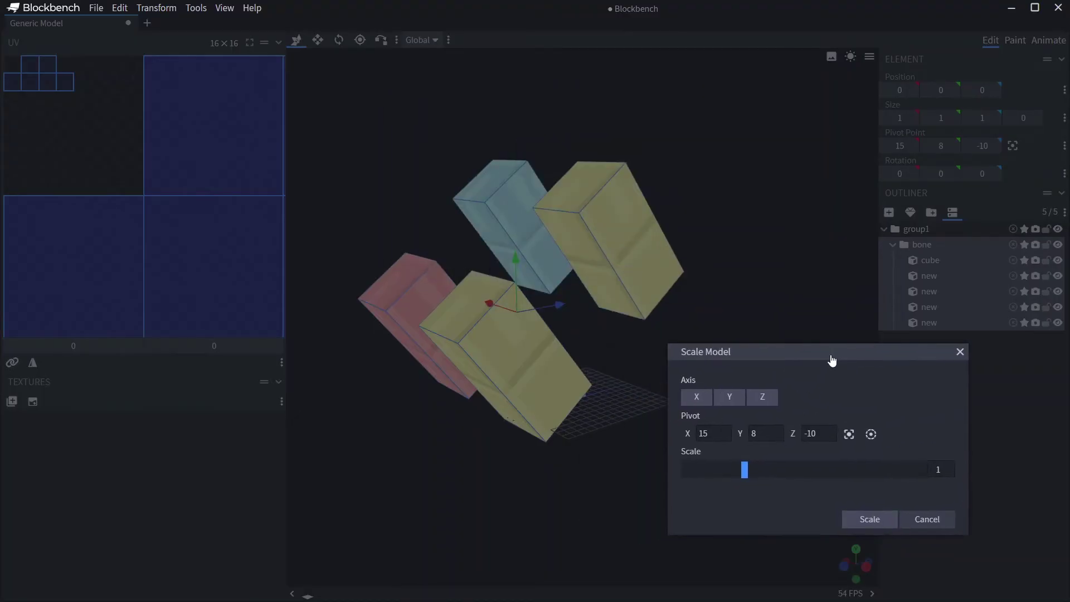
left_click(156, 7)
mouse_move(744, 469)
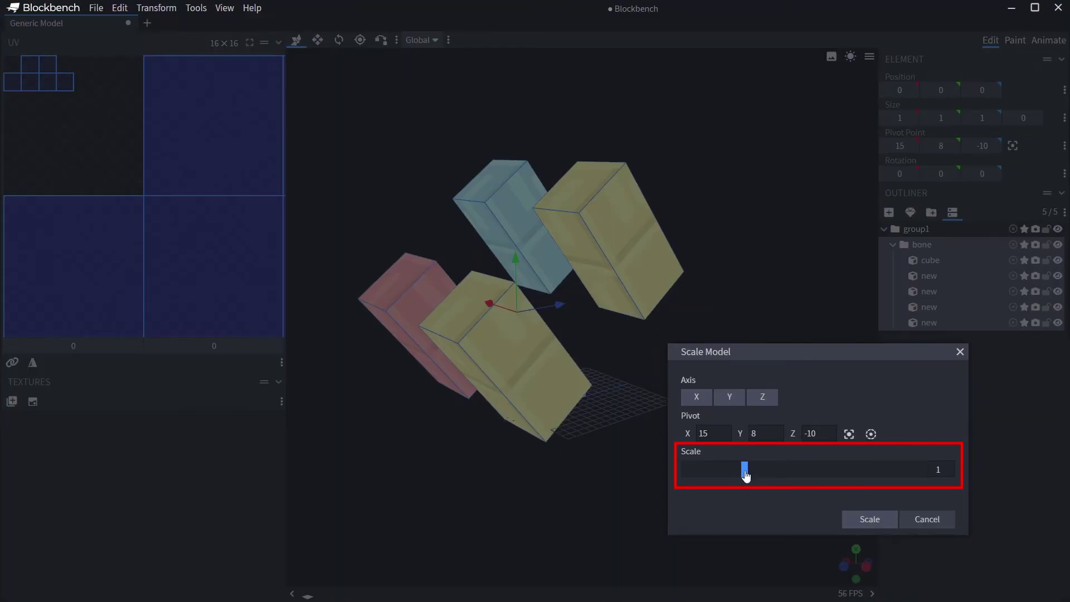
left_click_drag(745, 475, 804, 474)
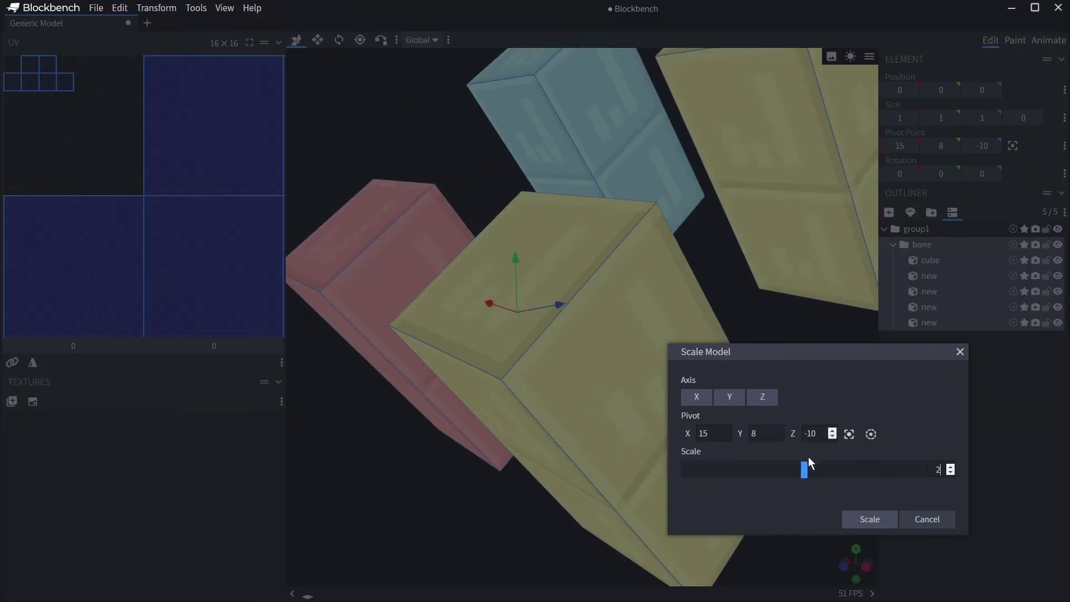
Set the scale pivot to 0, 0, 0 and limit scaling to the X and Y axes.
left_click(871, 433)
left_click(848, 434)
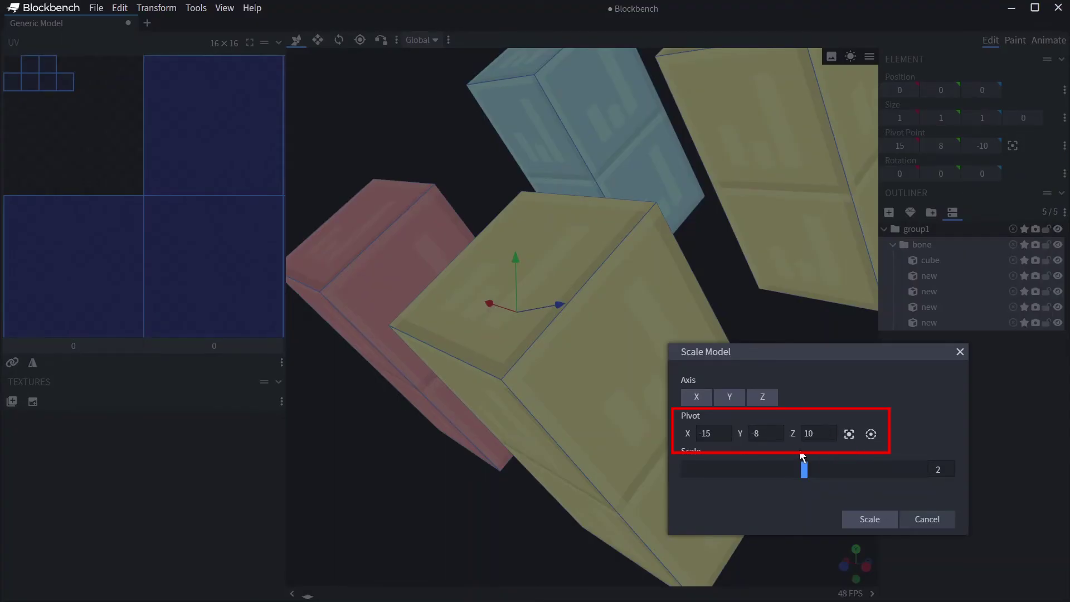
left_click(869, 434)
double_click(708, 434)
type("0")
key("Tab")
type("0")
key("Tab")
type("0")
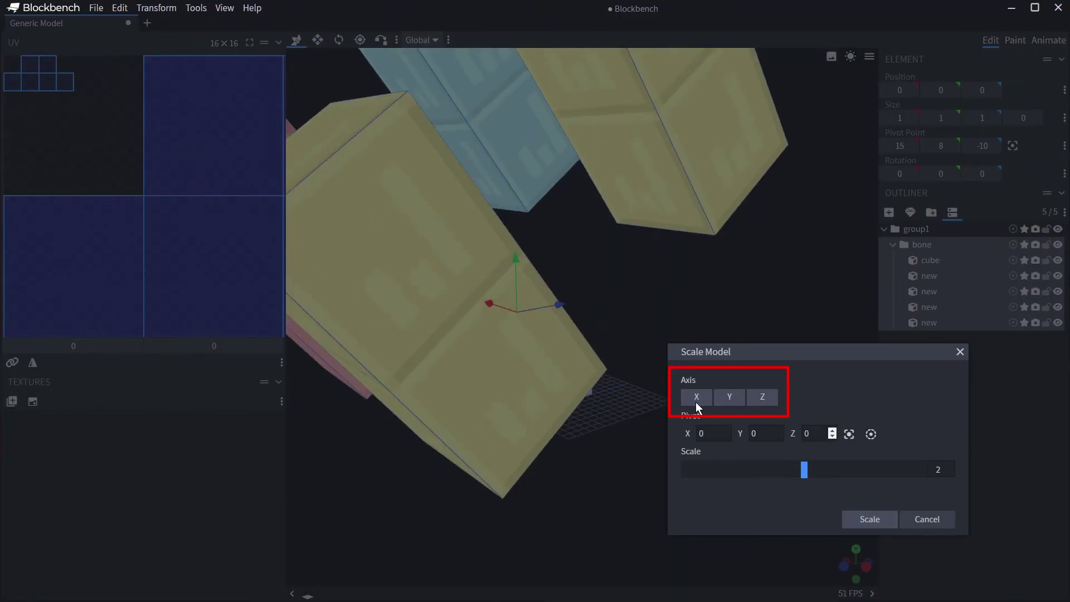
left_click(695, 402)
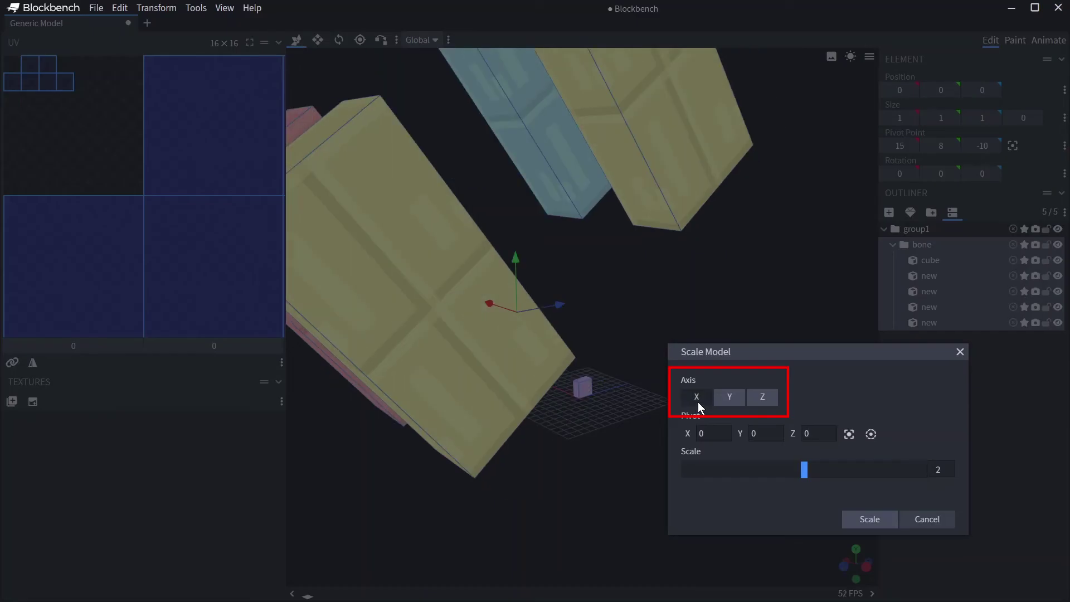
left_click(738, 393)
Cancel the scale, then rotate the bone a quarter turn on X and undo it.
left_click(761, 396)
left_click(730, 396)
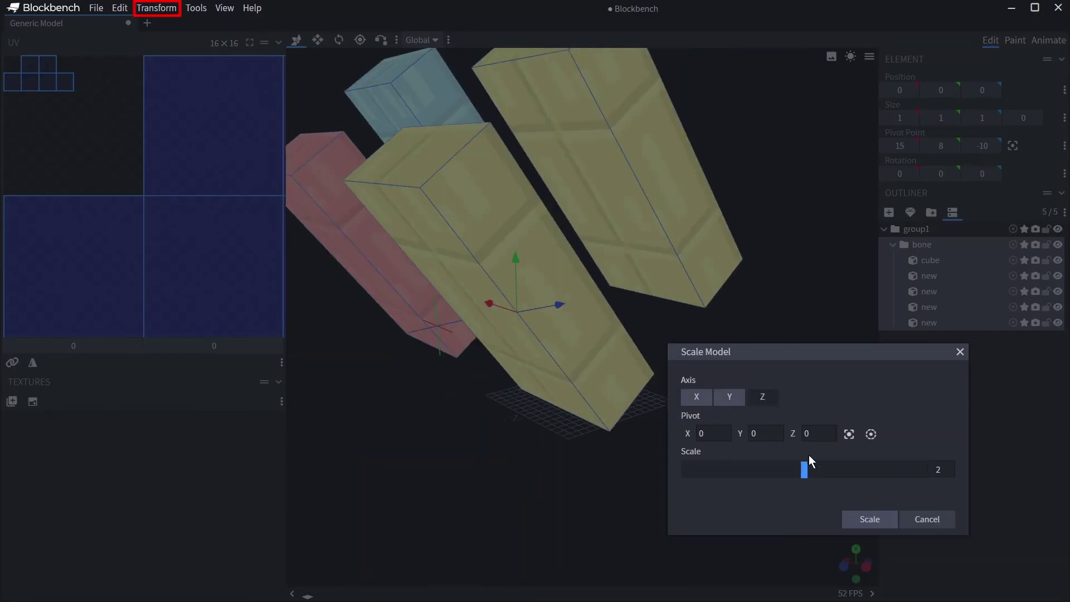
left_click(926, 518)
left_click(157, 8)
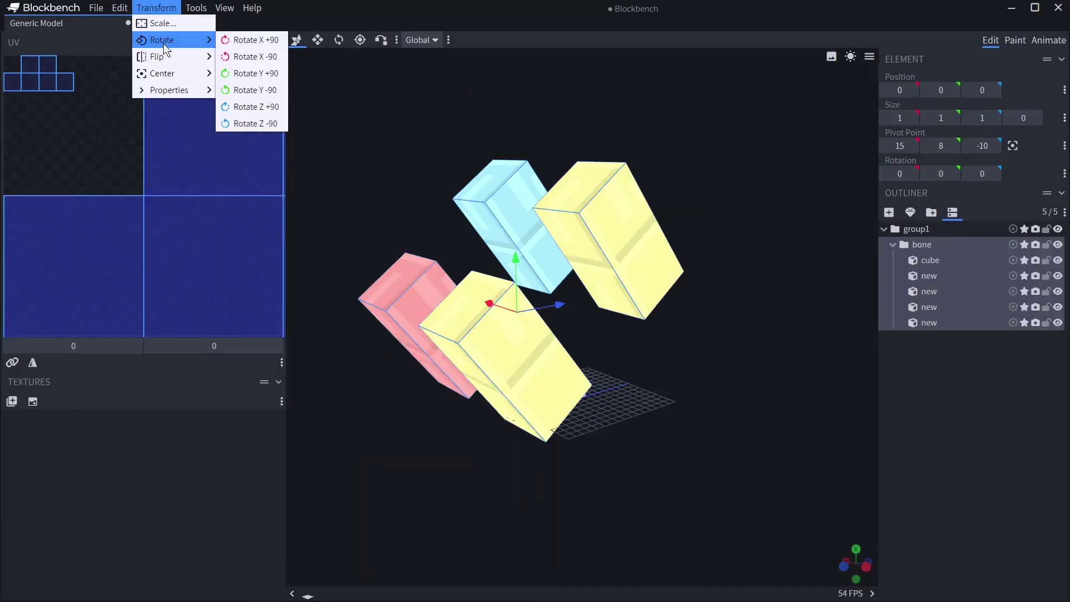
left_click(231, 42)
left_click(156, 7)
key("ctrl+z")
Retry the quarter-turn rotation, then undo it.
left_click(157, 8)
left_click(245, 73)
left_click(156, 8)
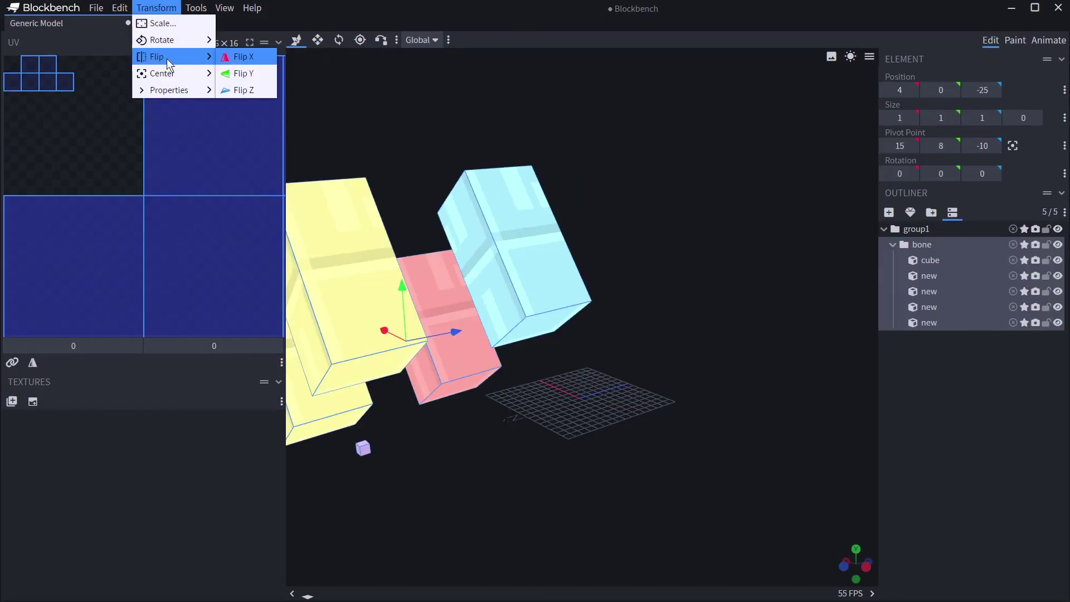
mouse_move(162, 39)
left_click(246, 86)
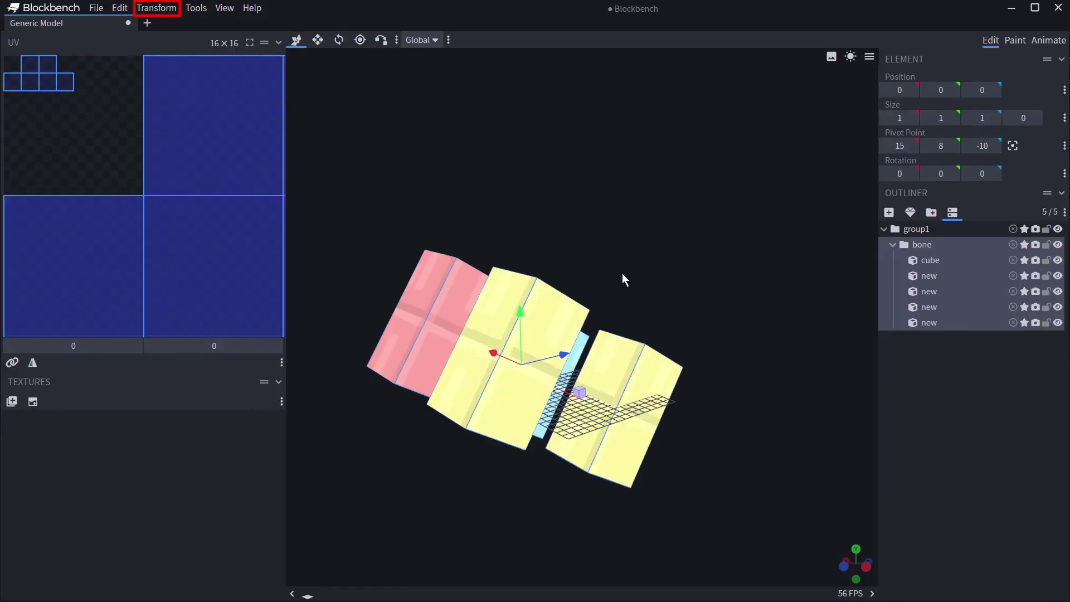
key("ctrl+z")
key("ctrl+z")
key("ctrl+z")
key("ctrl+z")
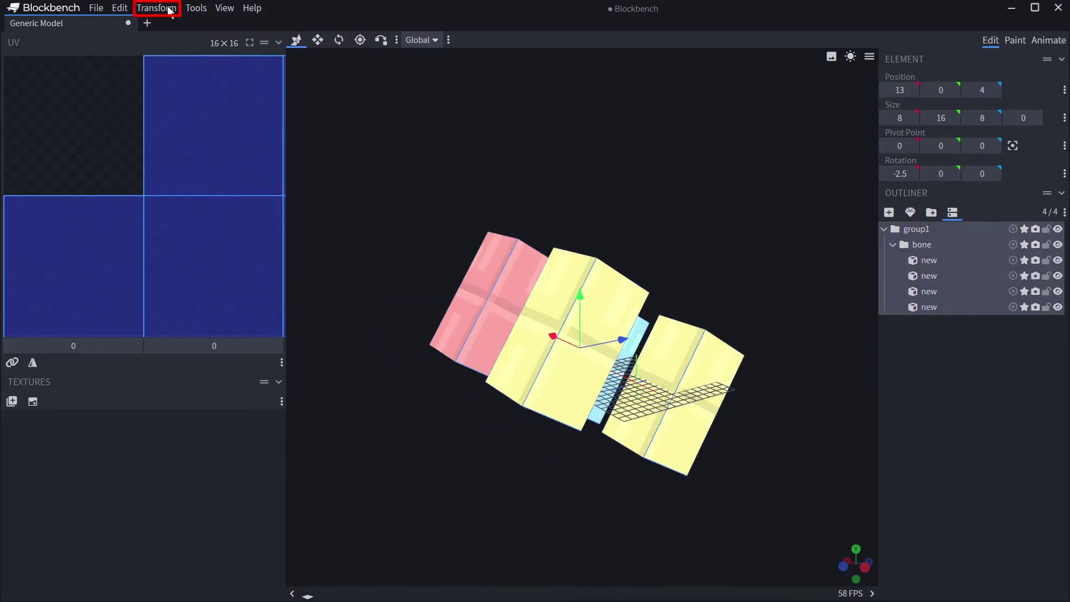
left_click(156, 7)
Flip the cubes across X, then mirror r_shoulder and r_hip across X.
left_click(245, 56)
left_click_drag(322, 120, 568, 266)
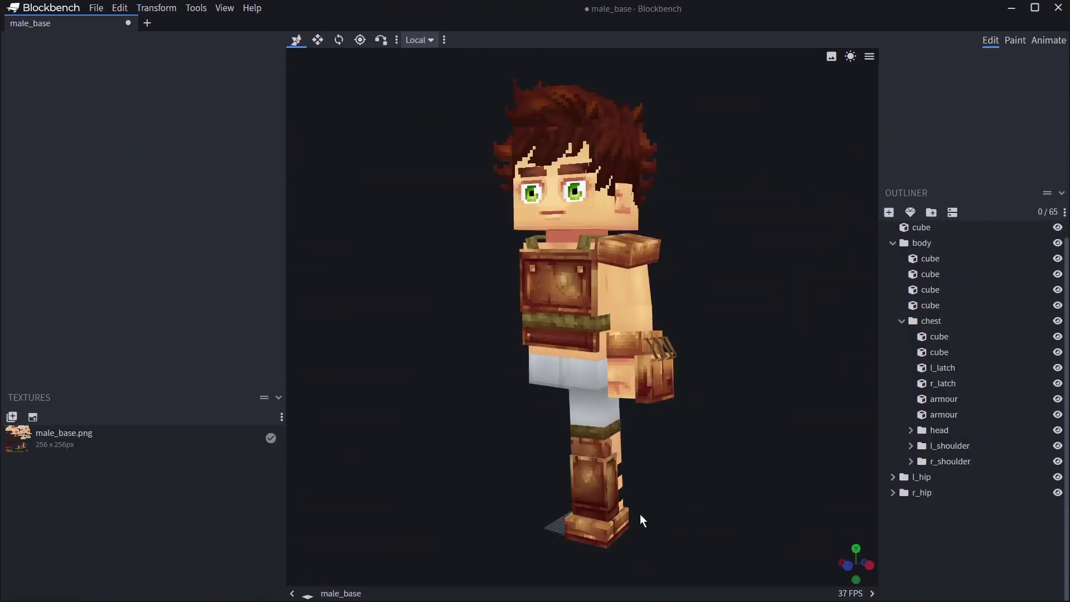
left_click(950, 461)
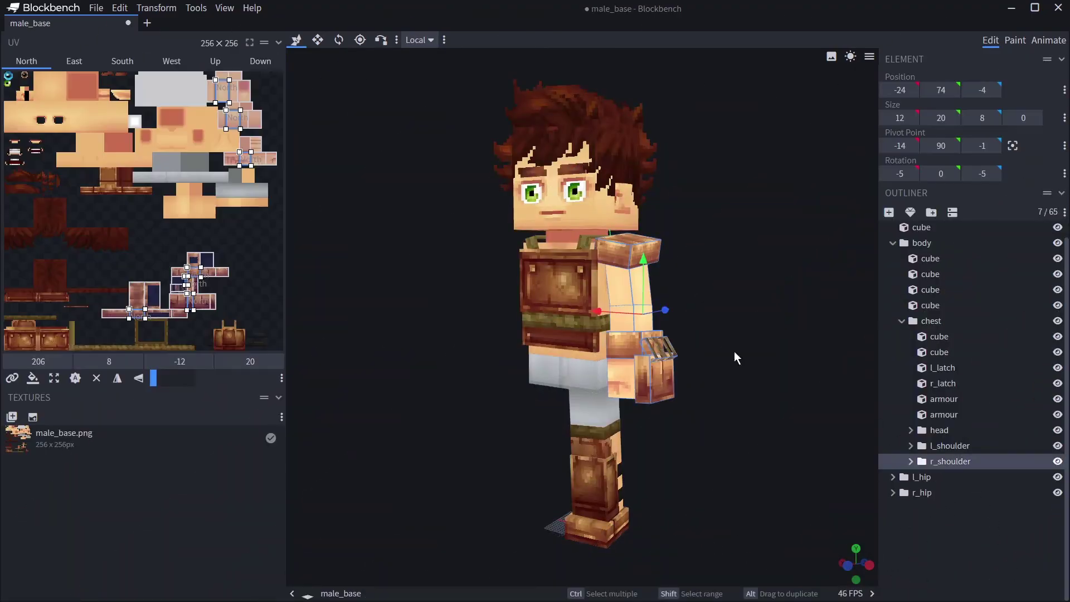
left_click(157, 7)
left_click(227, 58)
left_click(921, 492)
left_click(156, 8)
left_click(244, 57)
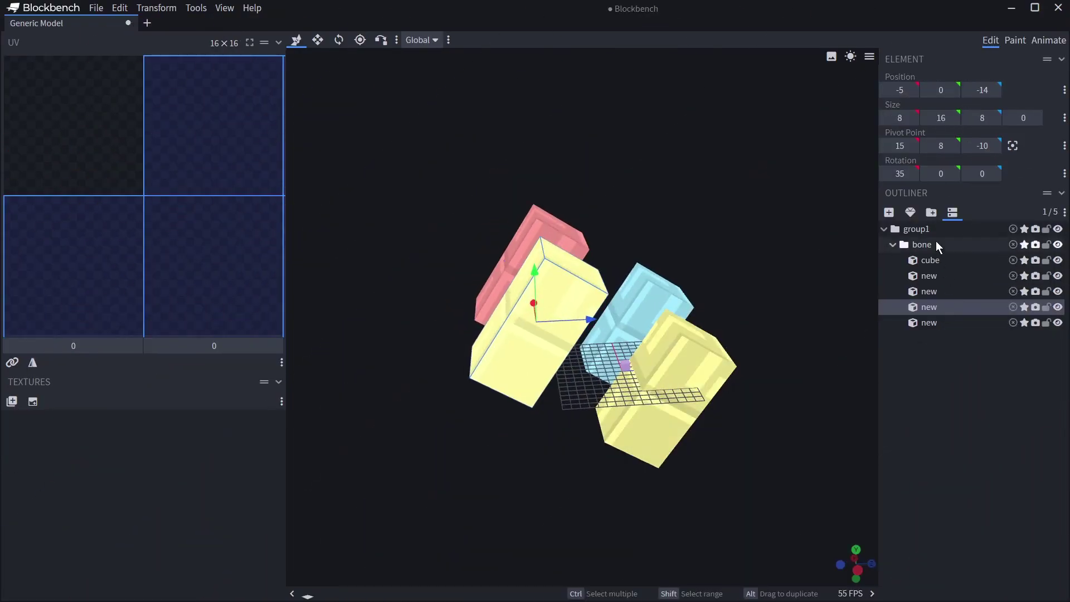
Center the bone along X and view the model from the front.
left_click(935, 243)
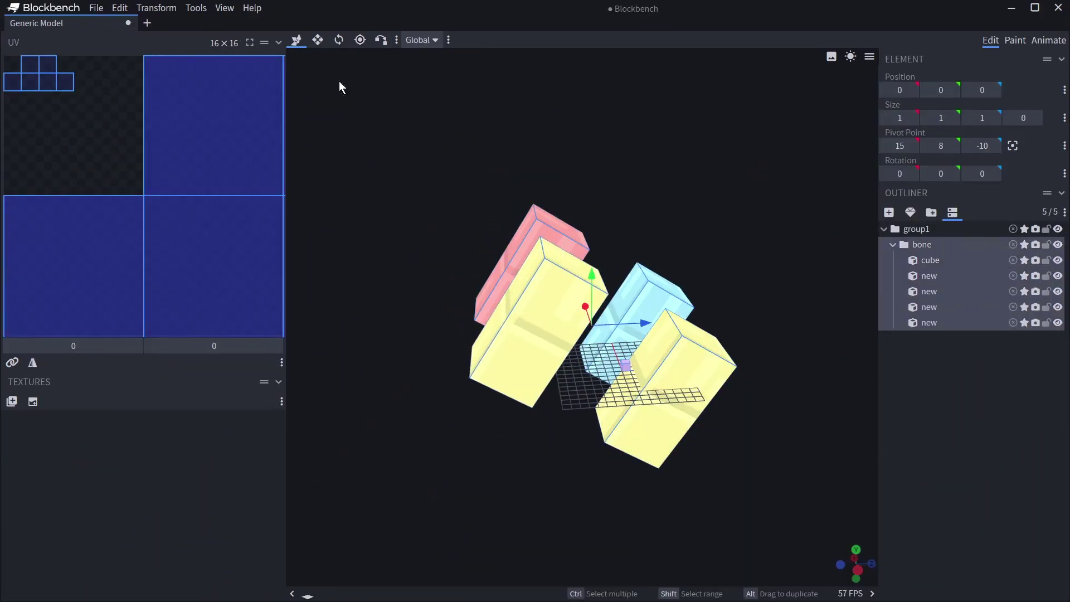
left_click(159, 7)
left_click(243, 73)
key("KP_1")
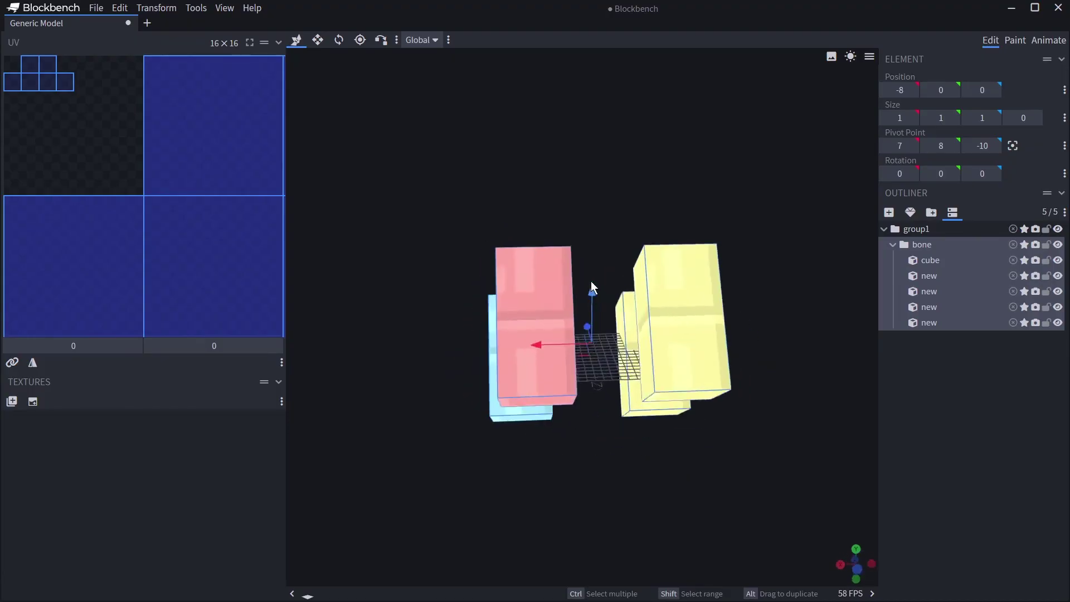
Add a locator to the model, then orbit and deselect it.
left_click(157, 8)
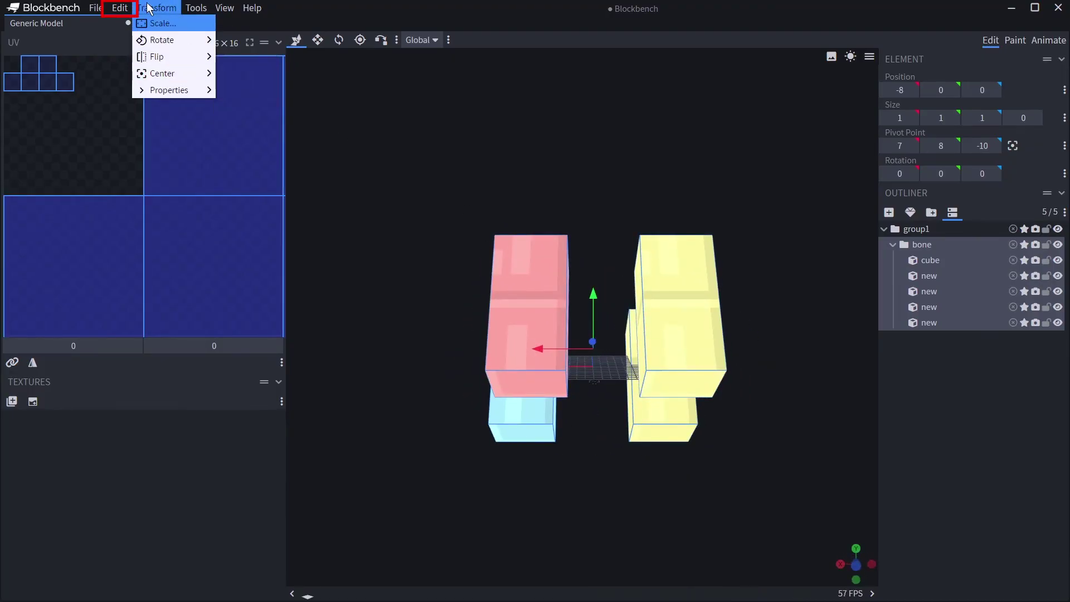
left_click(148, 124)
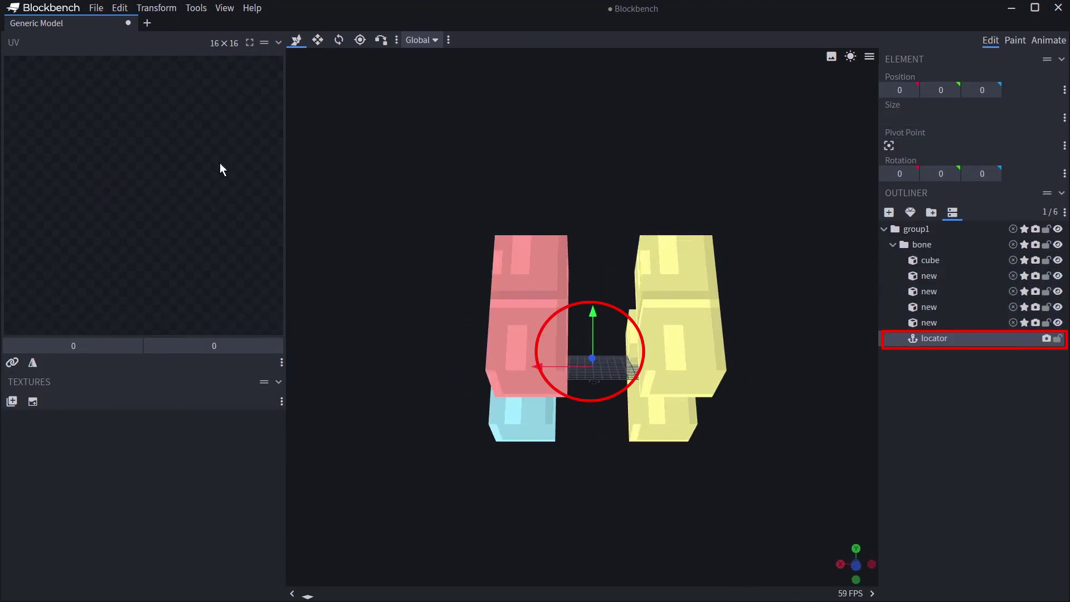
mouse_move(310, 205)
left_mouse_down()
mouse_move(684, 398)
mouse_move(598, 265)
mouse_move(596, 335)
mouse_move(540, 327)
mouse_move(627, 356)
left_mouse_up()
left_click(712, 440)
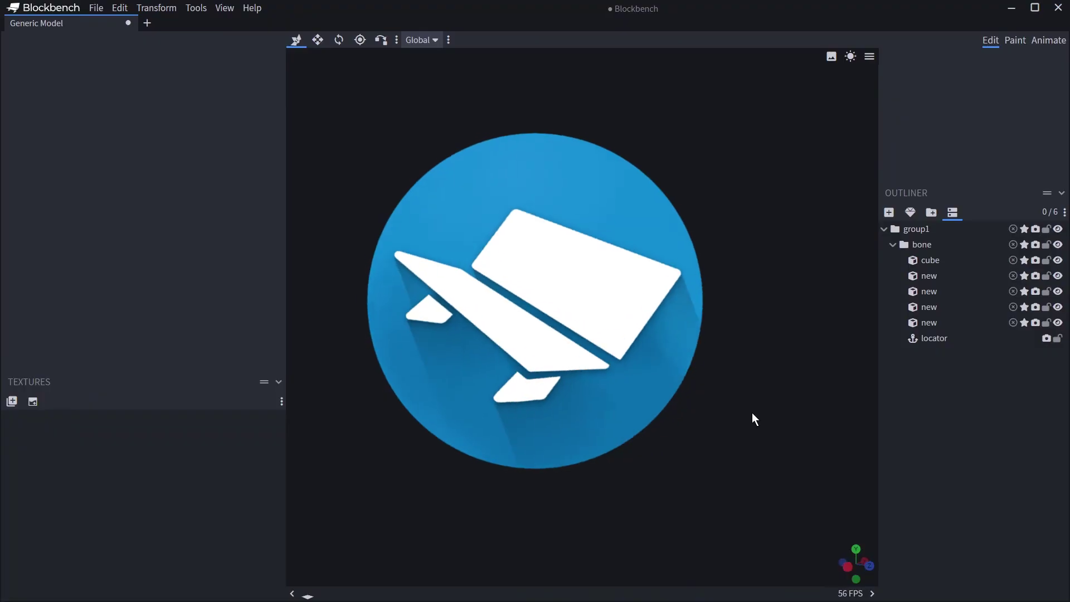